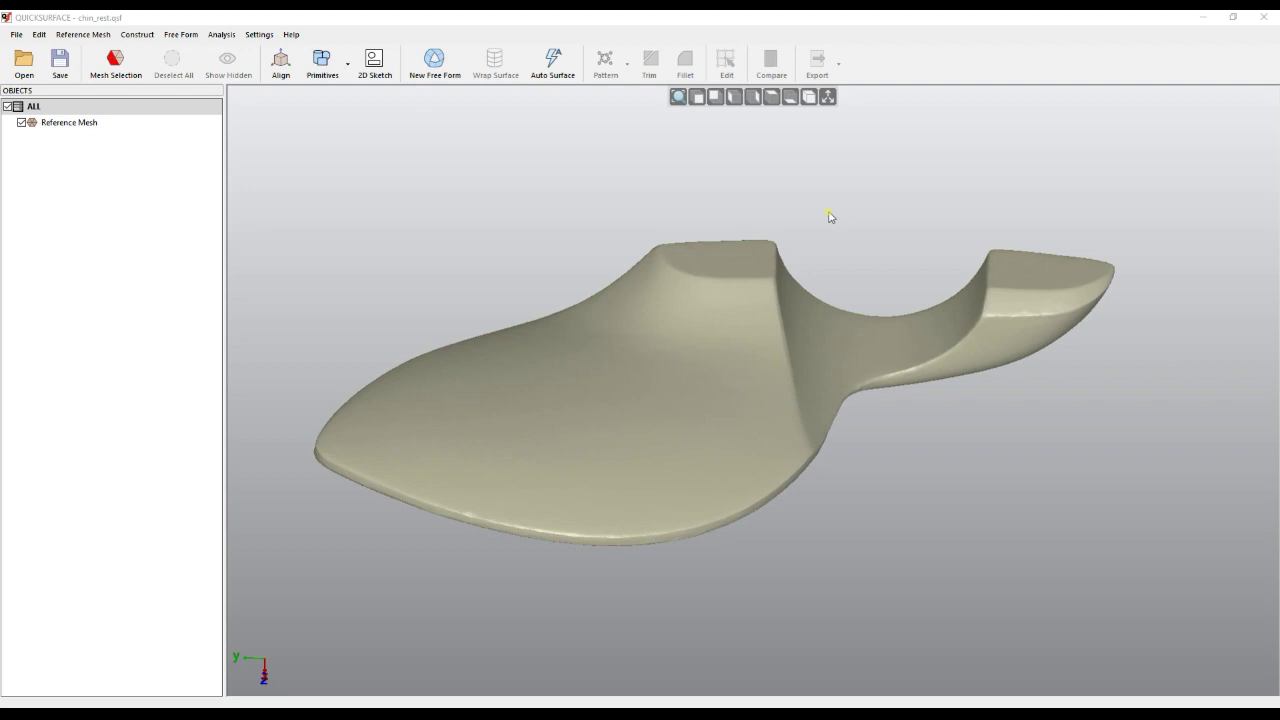
- Preview a Medium-quad, Balanced-detail auto surface (3311 quads) over the chin-rest mesh and inspect it
mouse_move(656, 565)
right_down()
mouse_move(660, 234)
mouse_move(794, 251)
mouse_move(844, 237)
mouse_move(691, 549)
mouse_move(617, 546)
mouse_move(603, 480)
mouse_move(606, 518)
right_up()
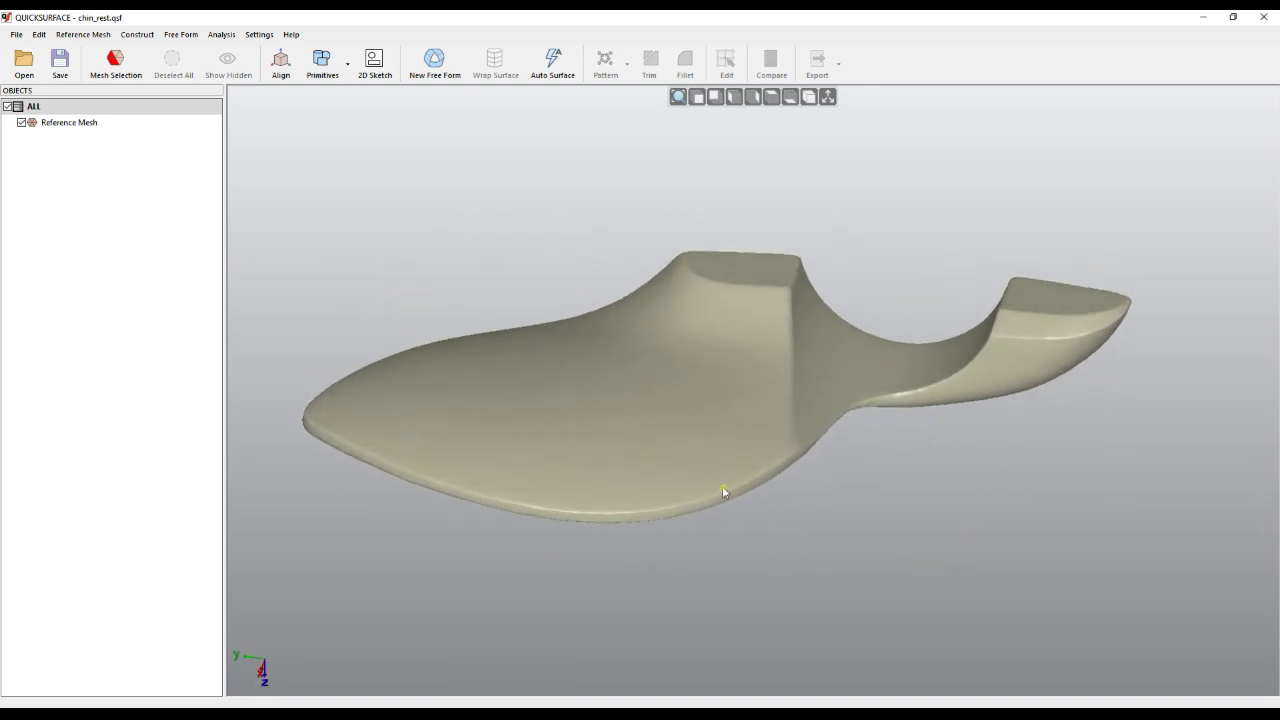
click(557, 75)
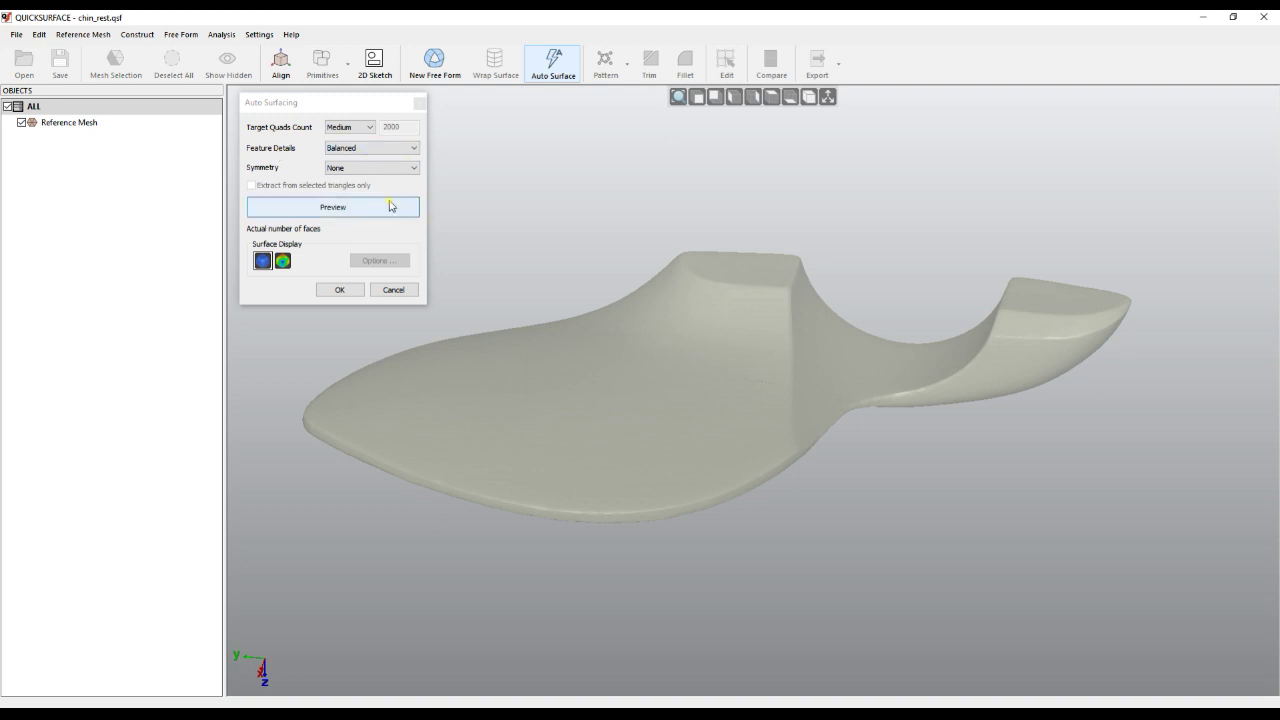
right_drag(750, 272, 600, 280)
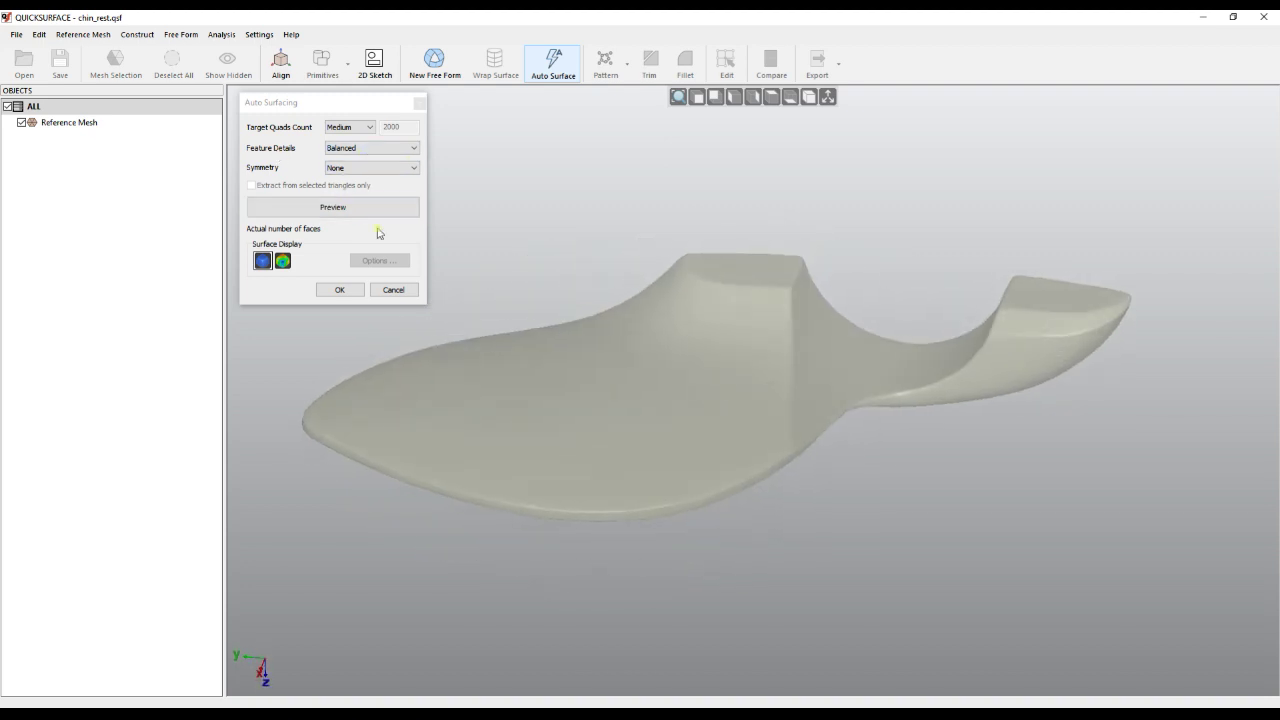
click(332, 207)
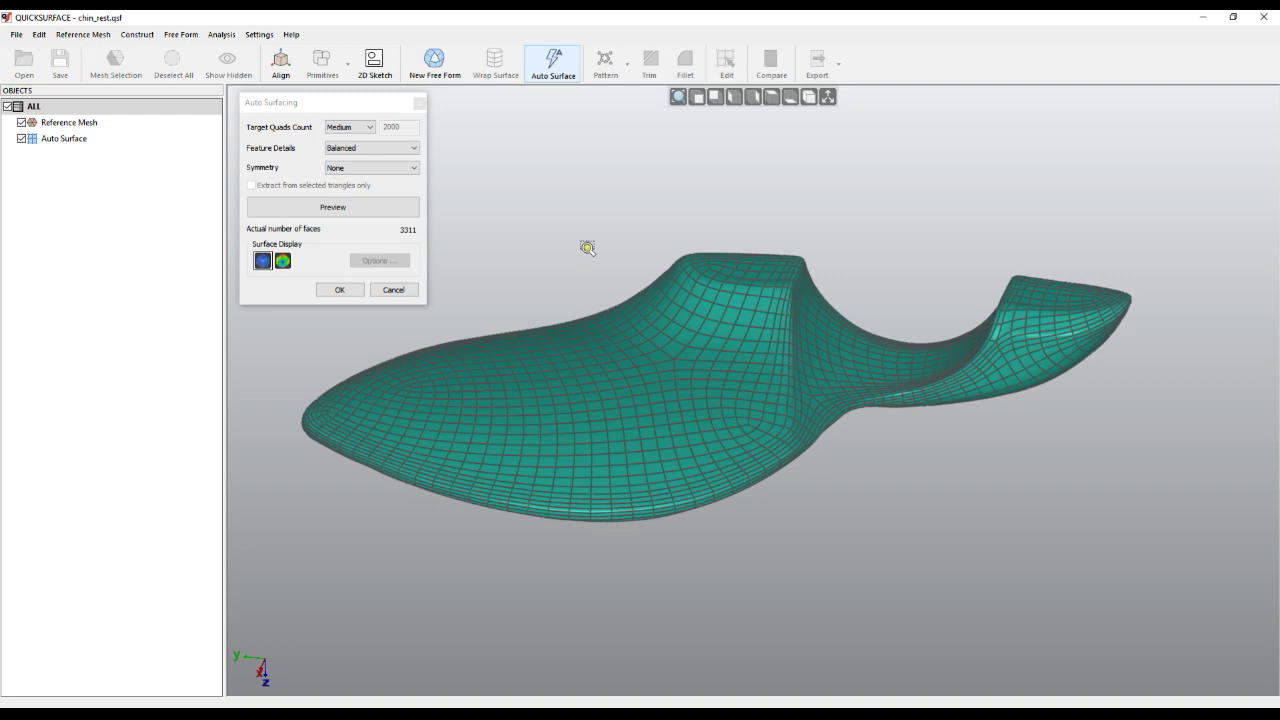
right_drag(766, 423, 720, 520)
- Accept the auto surface and inspect it with the reference mesh hidden
click(339, 289)
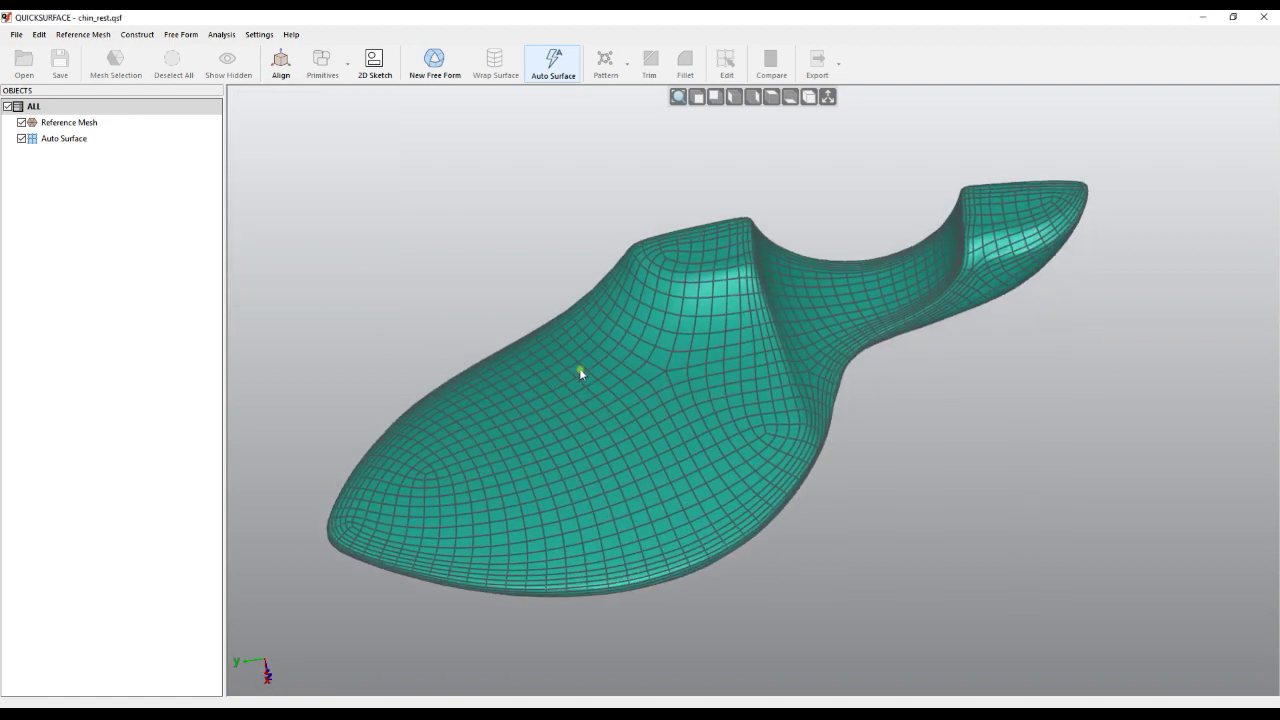
click(21, 122)
right_drag(620, 267, 715, 560)
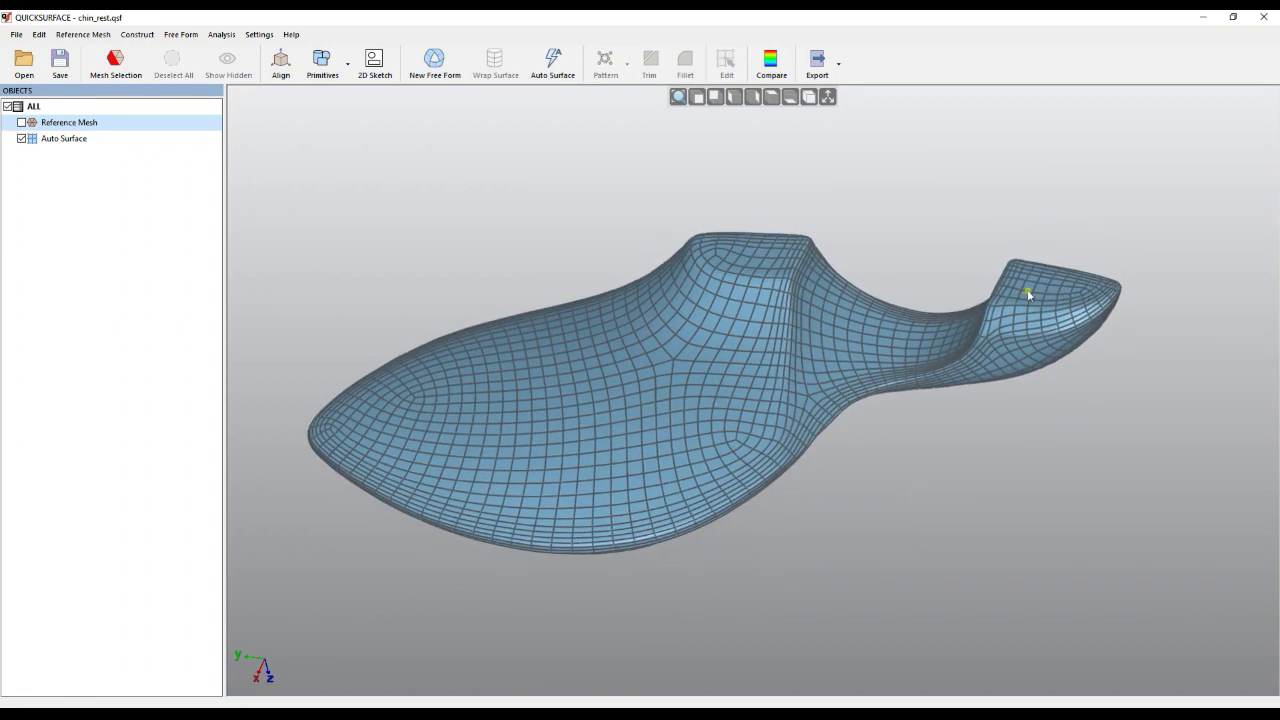
- Hide the auto surface, show the reference mesh again and zoom in on the heel end
click(21, 138)
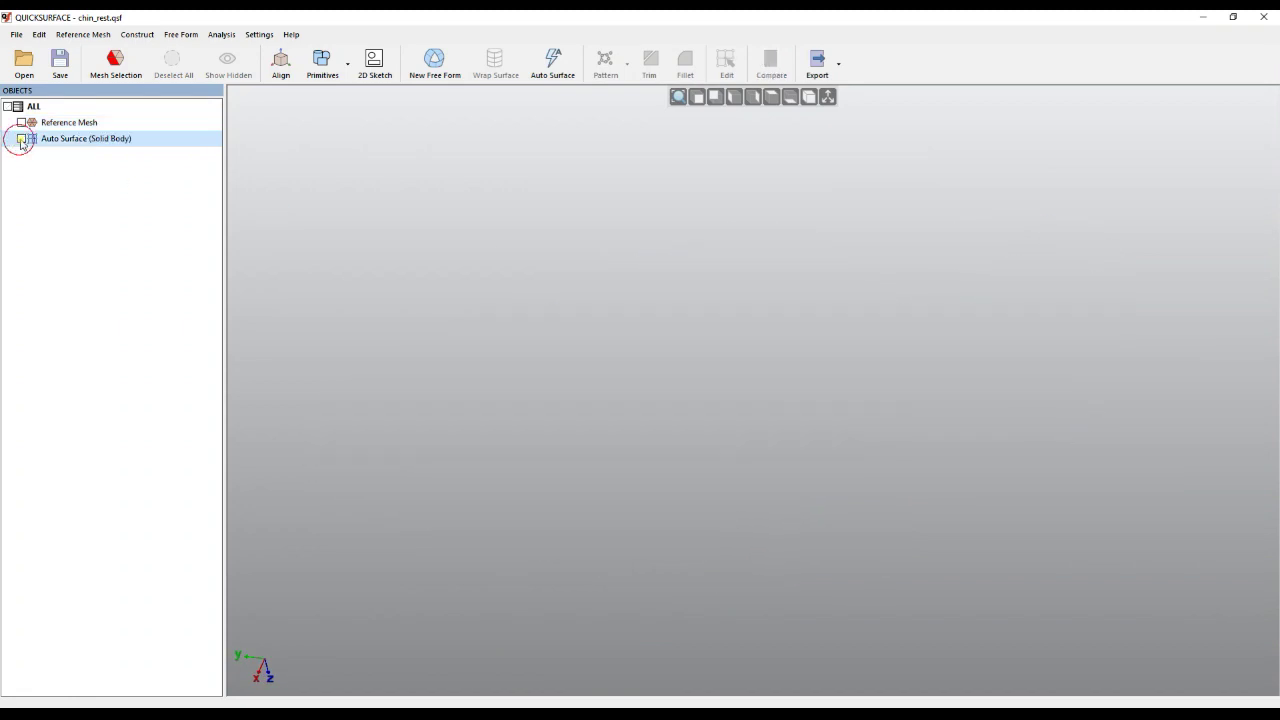
click(21, 122)
right_drag(813, 310, 680, 326)
scroll(1024, 384, down, 2)
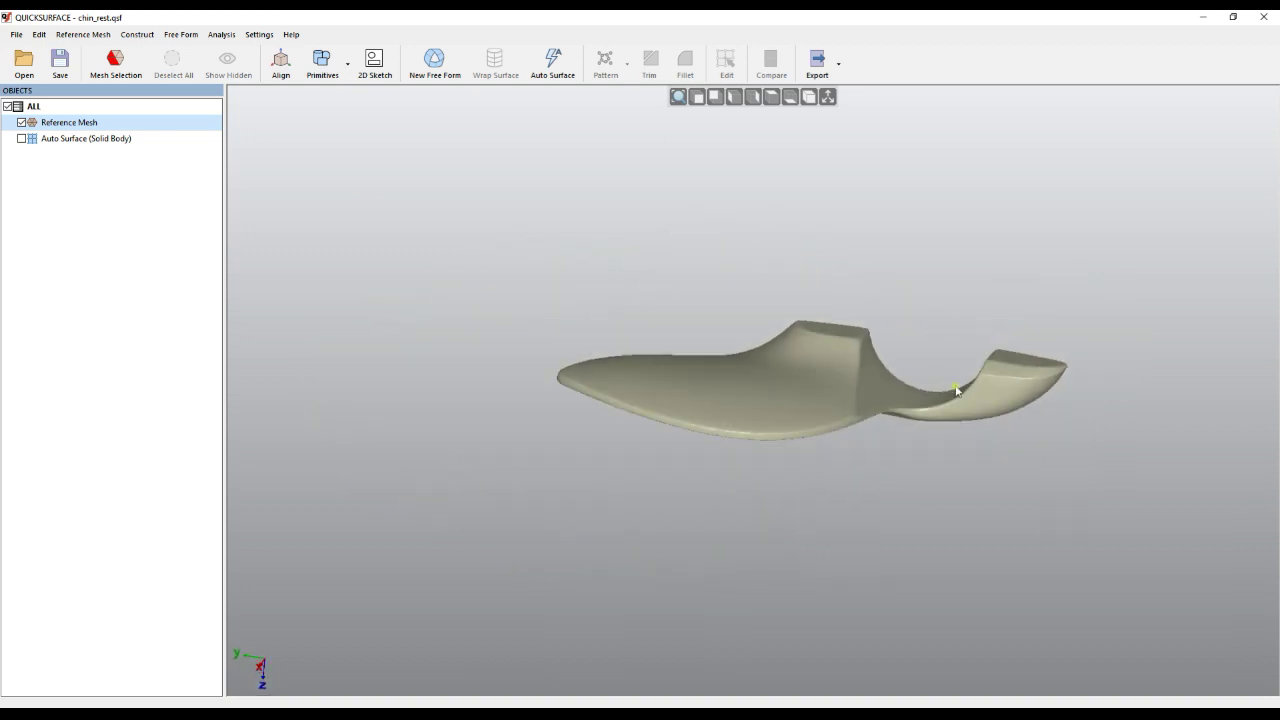
scroll(1033, 384, up, 4)
right_drag(1033, 384, 551, 455)
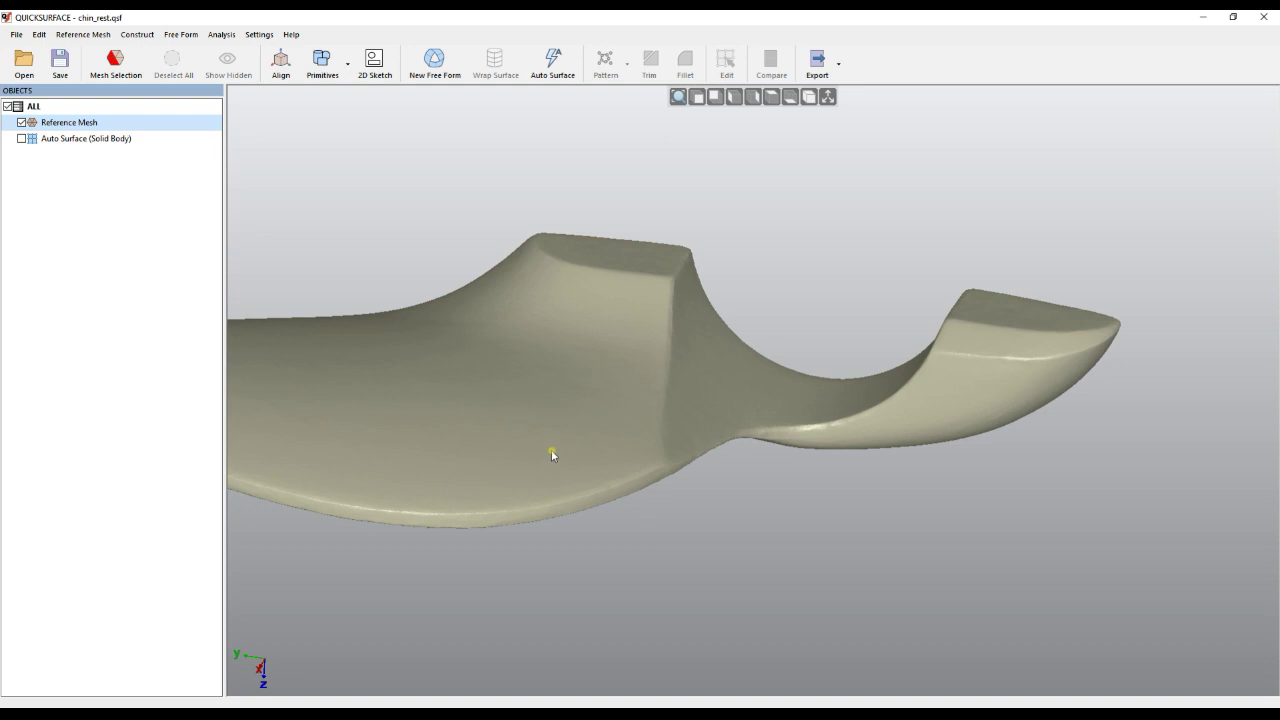
- Magic-wand select both flat top faces of the chin rest at 1.68° tolerance
click(108, 66)
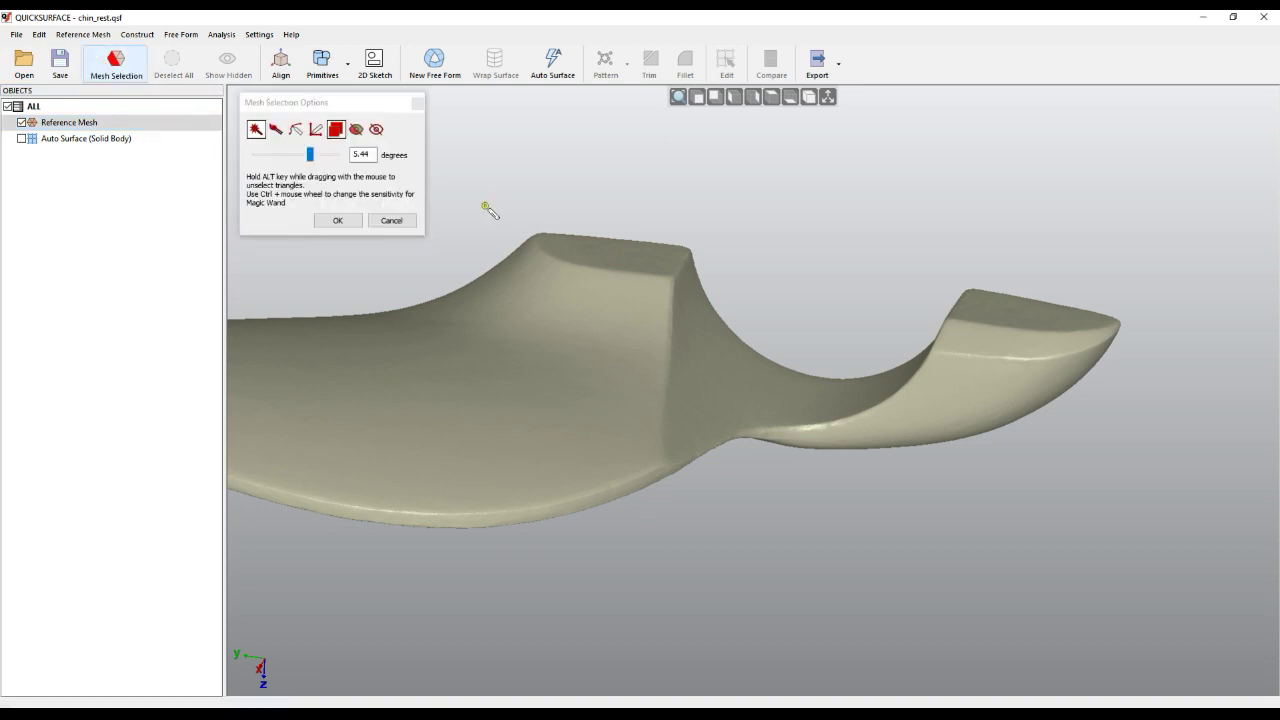
click(613, 254)
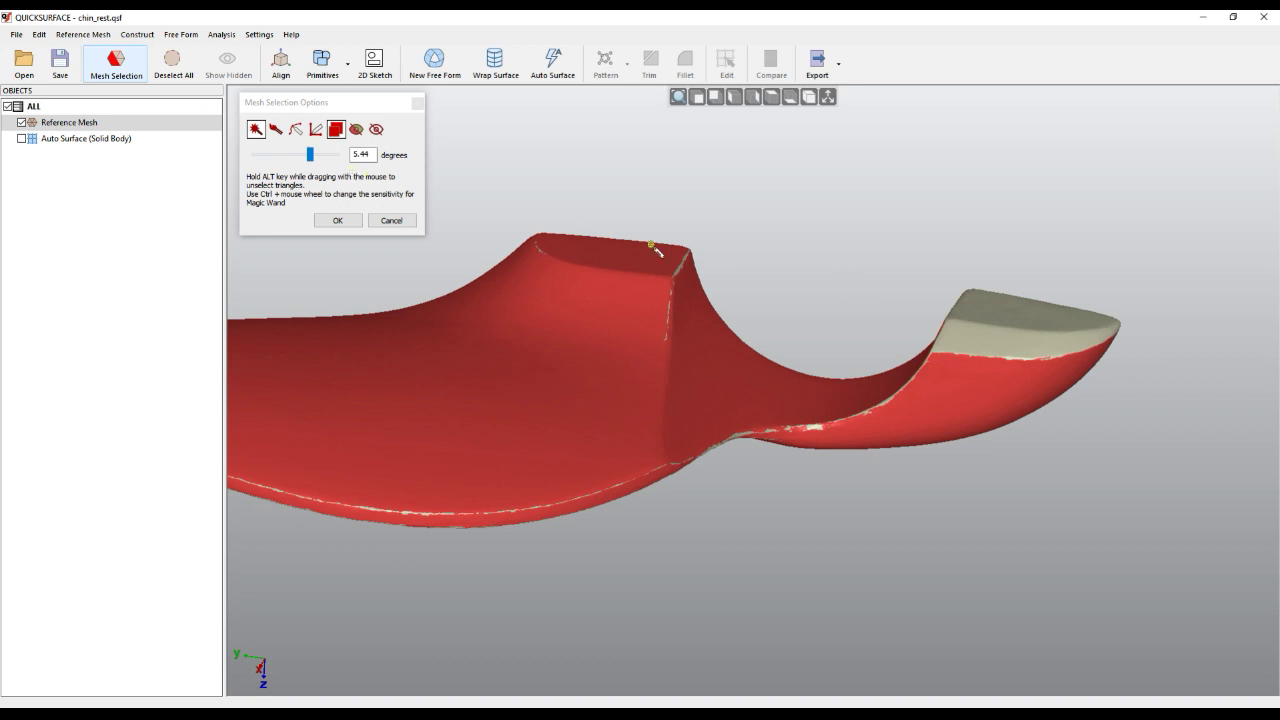
drag(312, 155, 273, 162)
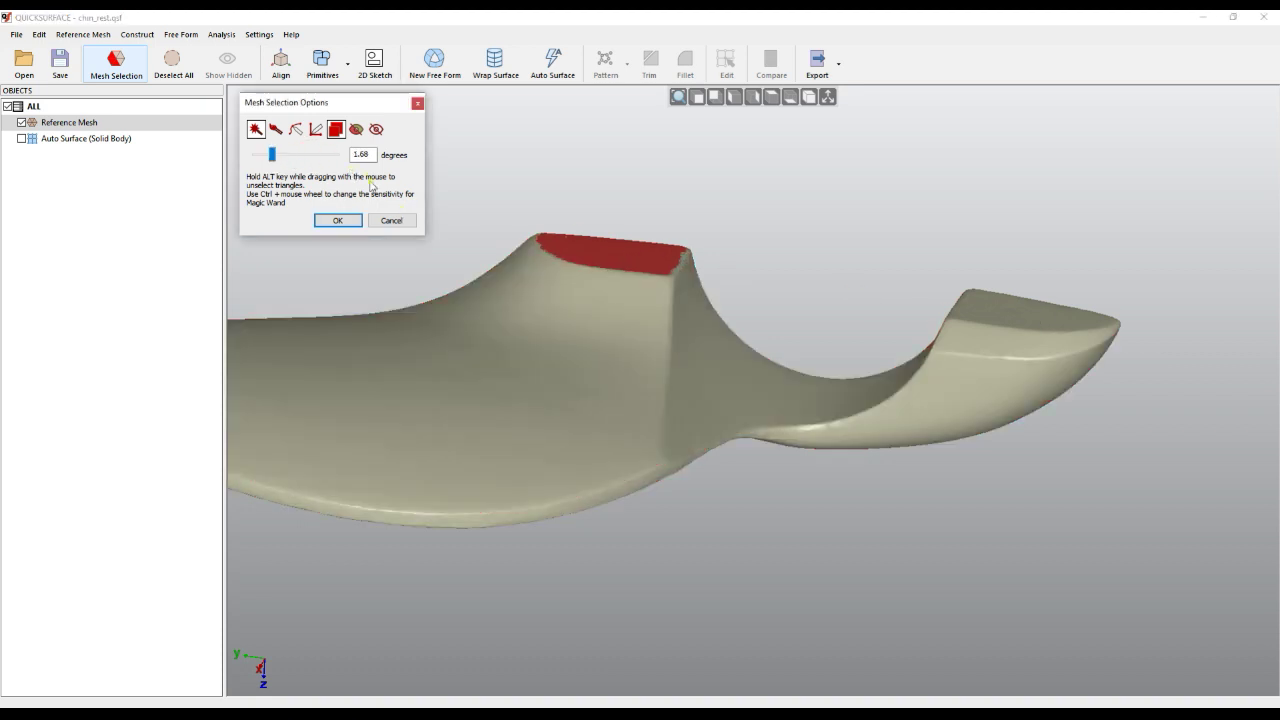
click(1005, 312)
right_click(820, 276)
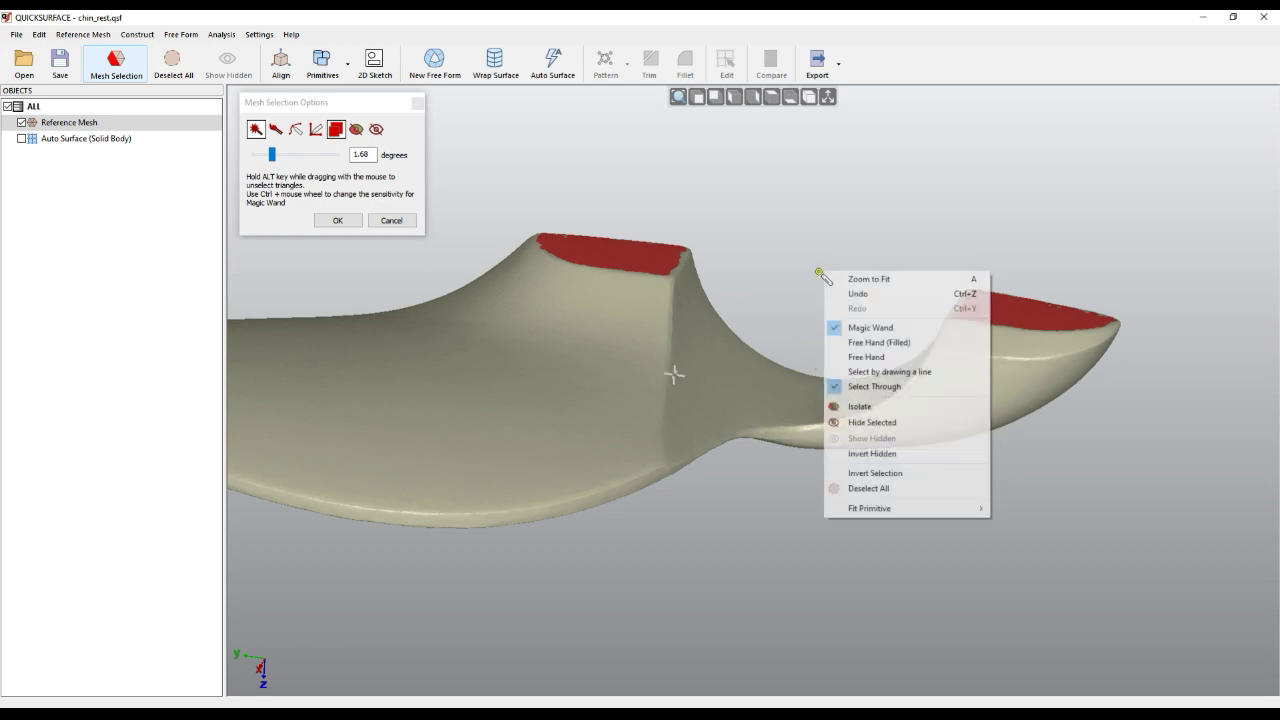
click(860, 279)
right_drag(857, 380, 814, 480)
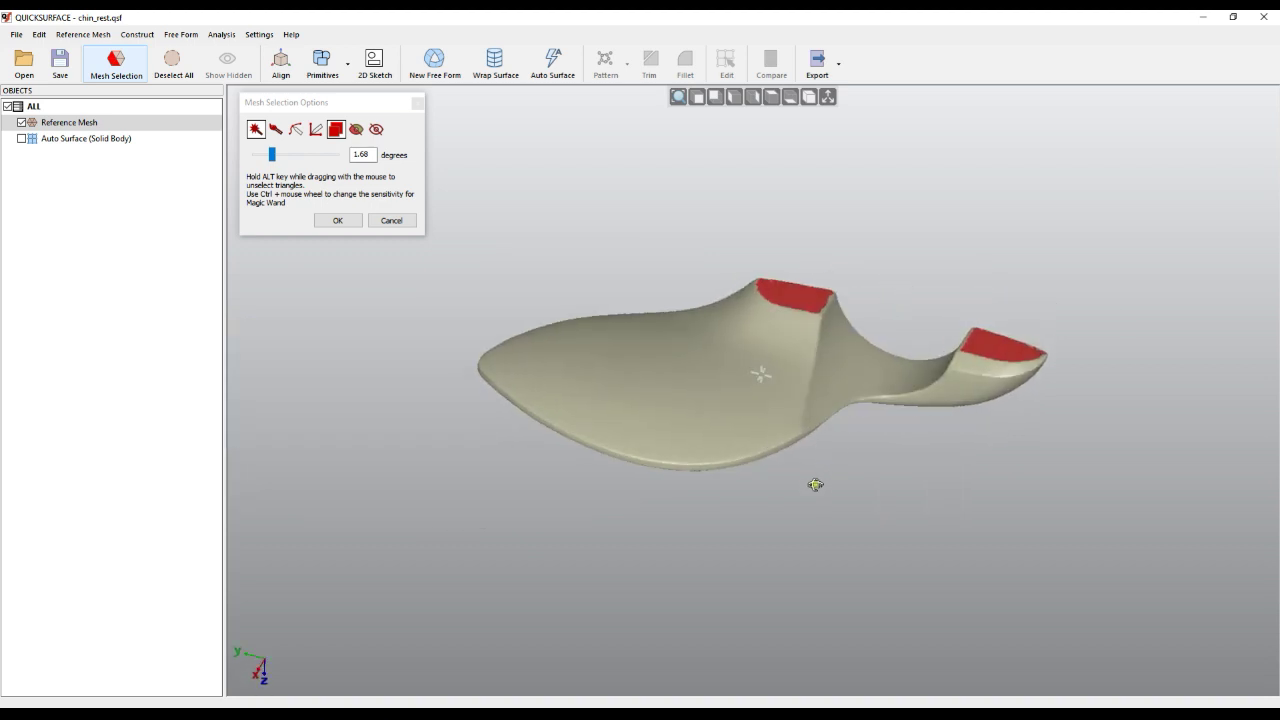
click(338, 221)
- Fit a plane to the selected top faces and check its deviation map (under 0.03 mm)
click(322, 60)
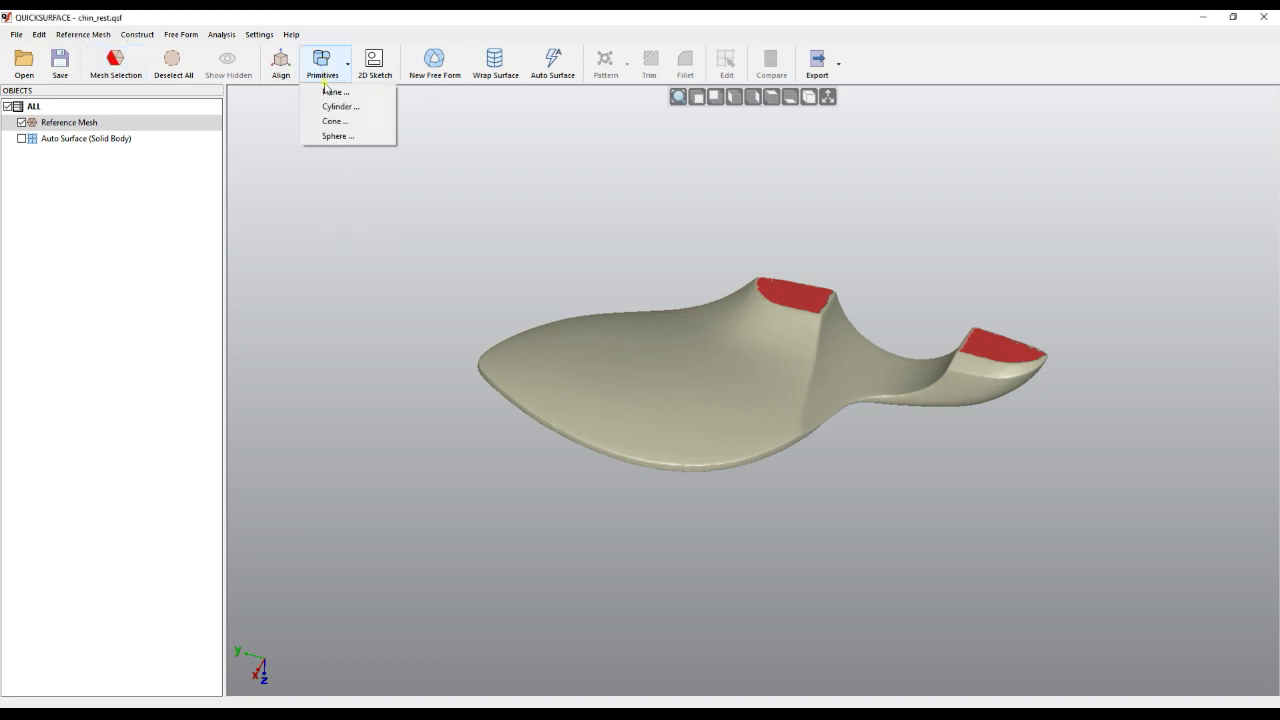
click(324, 95)
right_drag(671, 314, 660, 417)
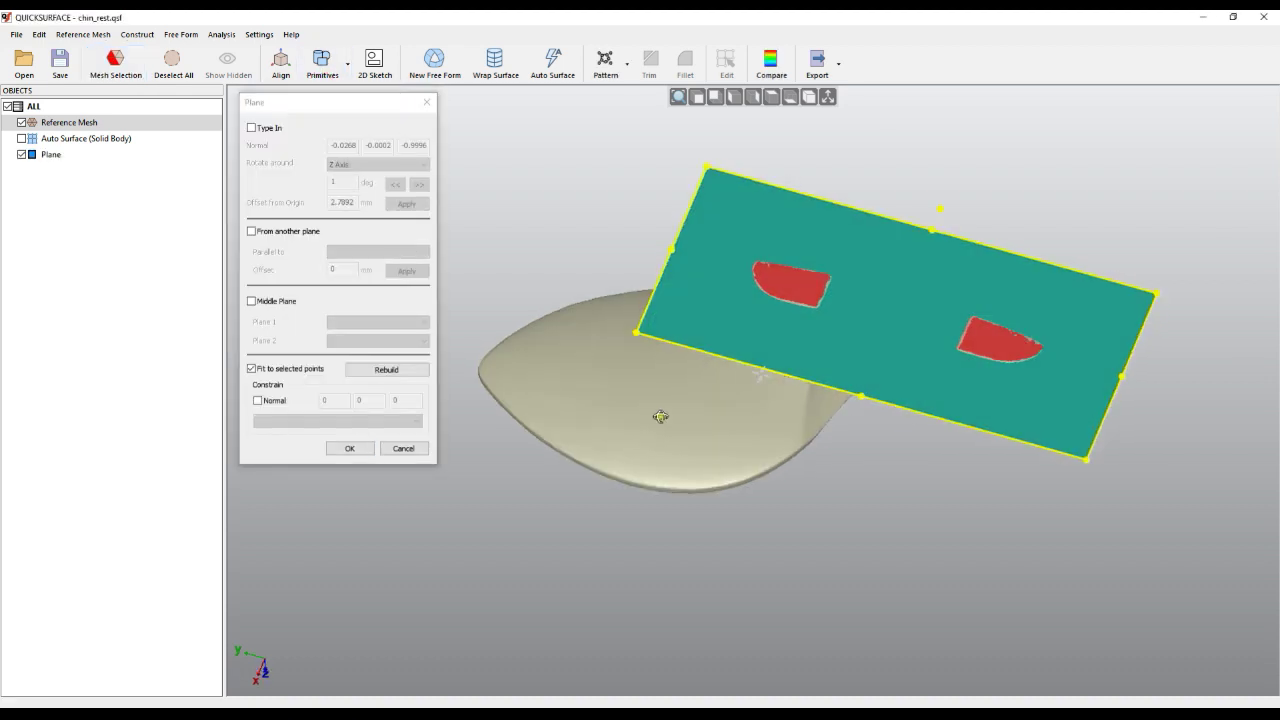
click(345, 450)
click(771, 62)
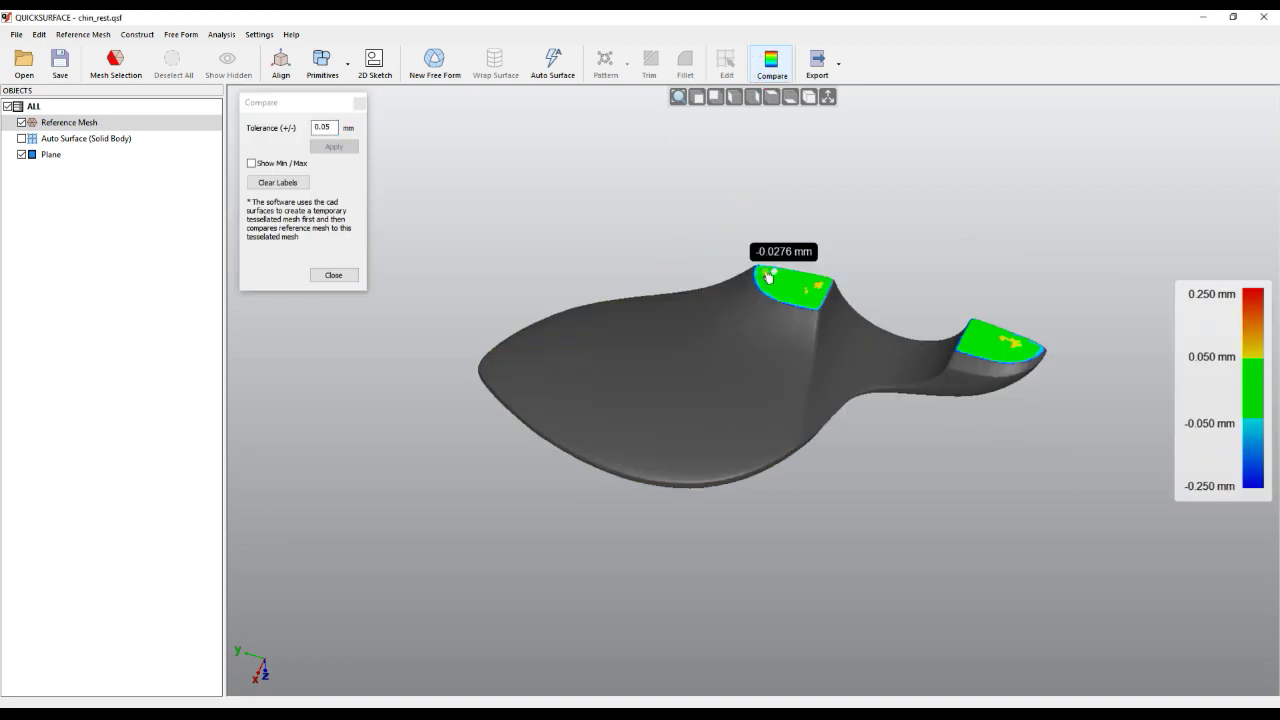
scroll(810, 312, up, 3)
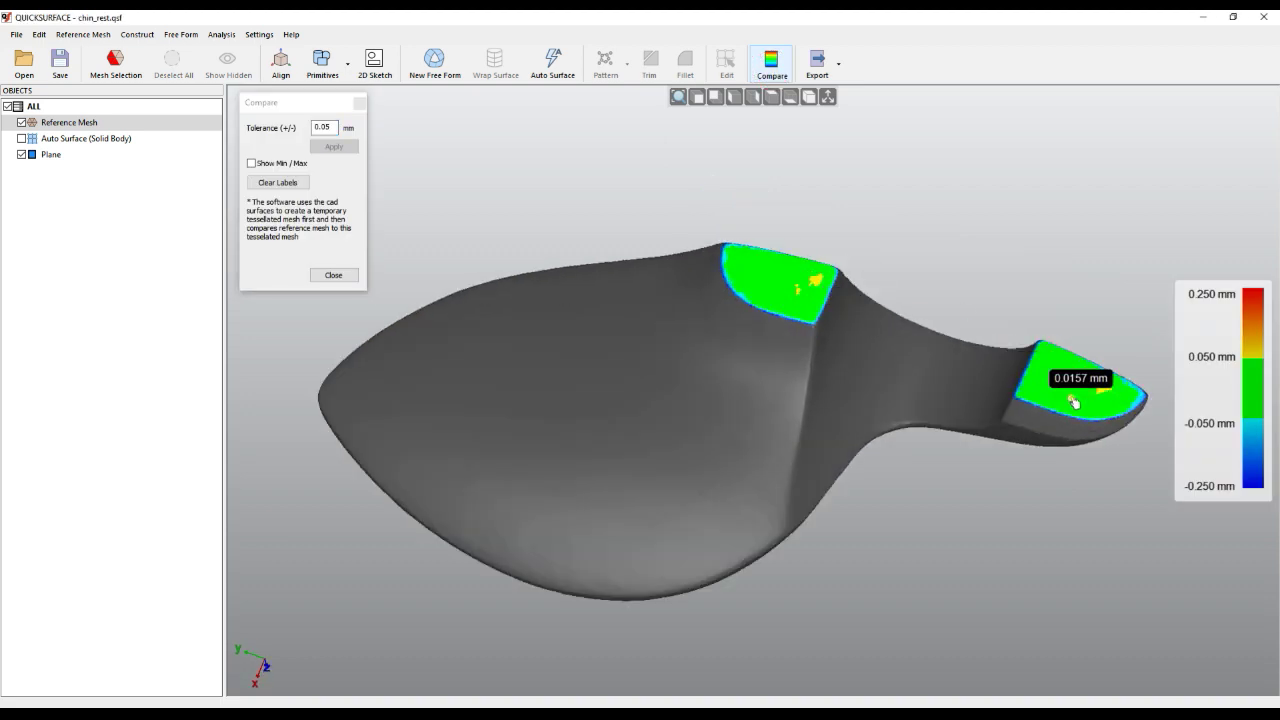
click(334, 275)
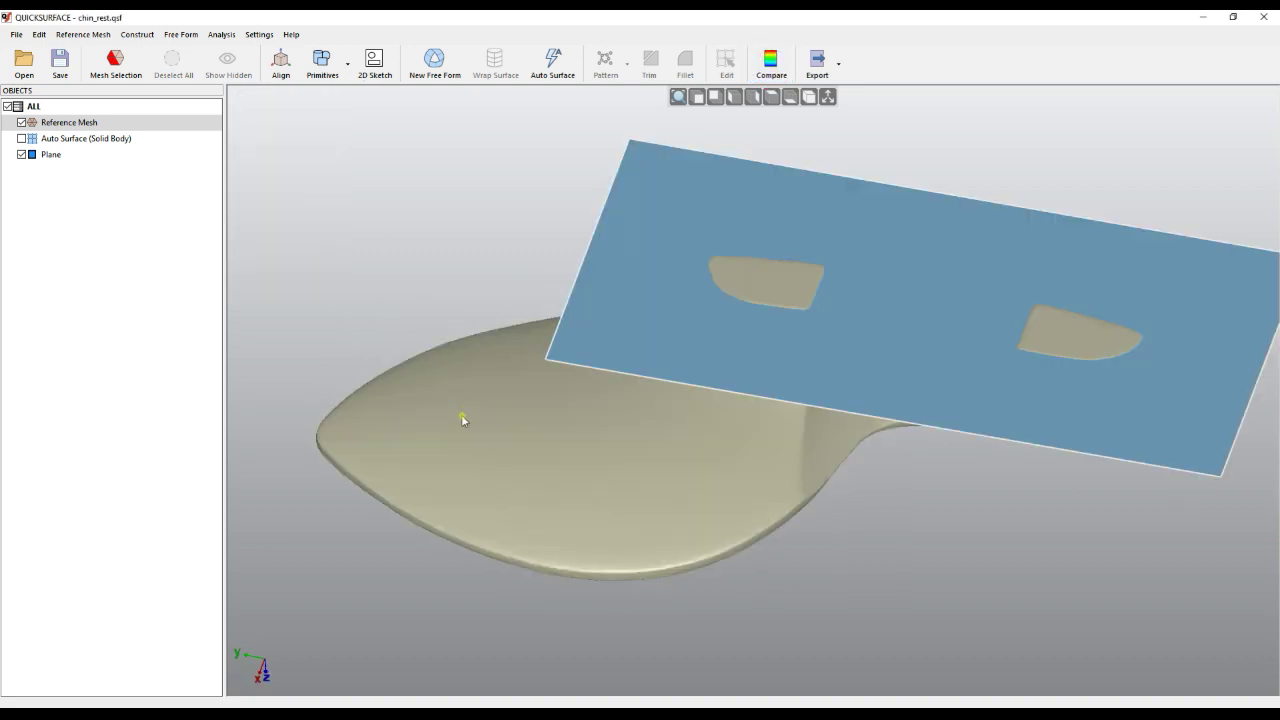
click(116, 62)
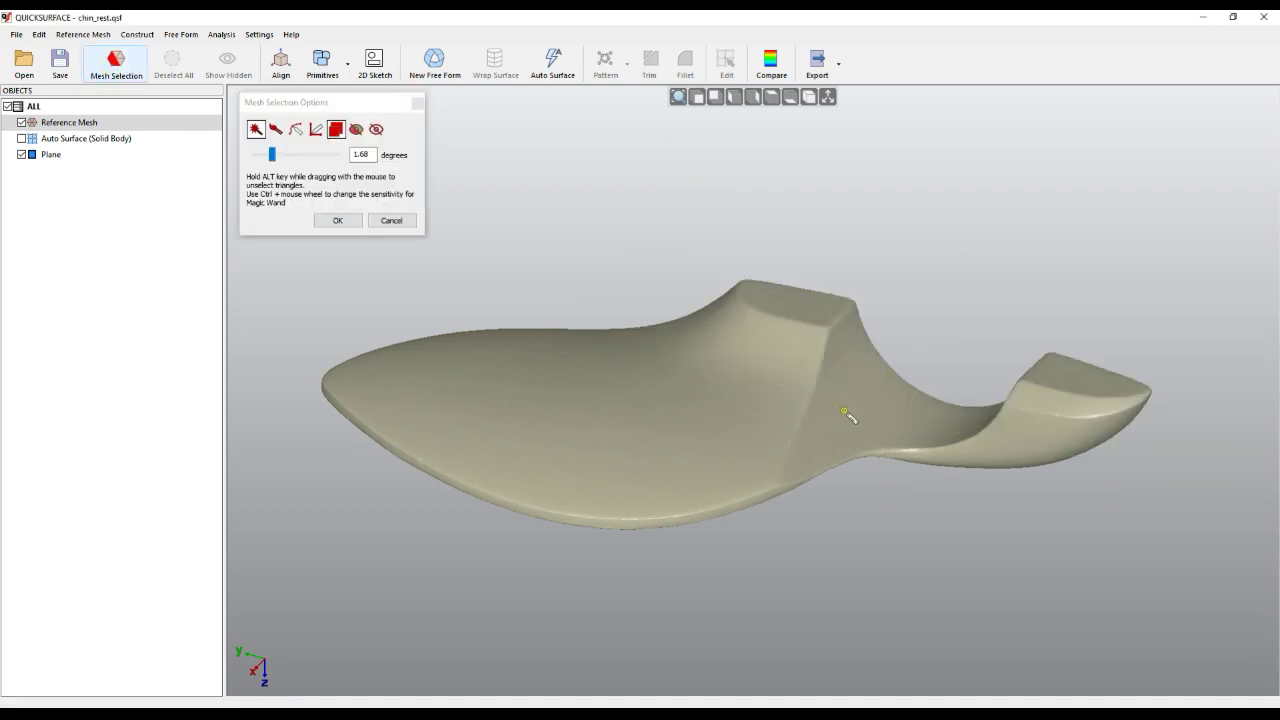
- Fit a 17.946 mm radius cylinder to the curved saddle and show the auto surface again
click(791, 461)
right_drag(868, 500, 880, 554)
click(321, 62)
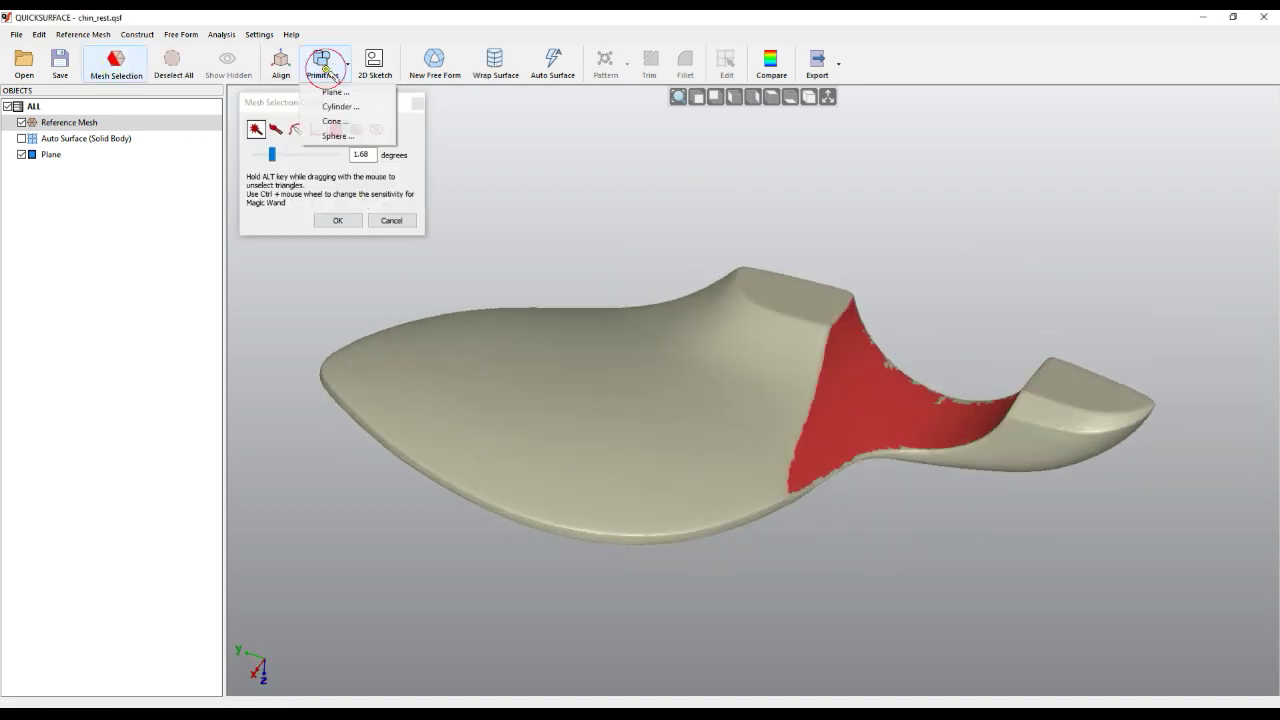
click(332, 103)
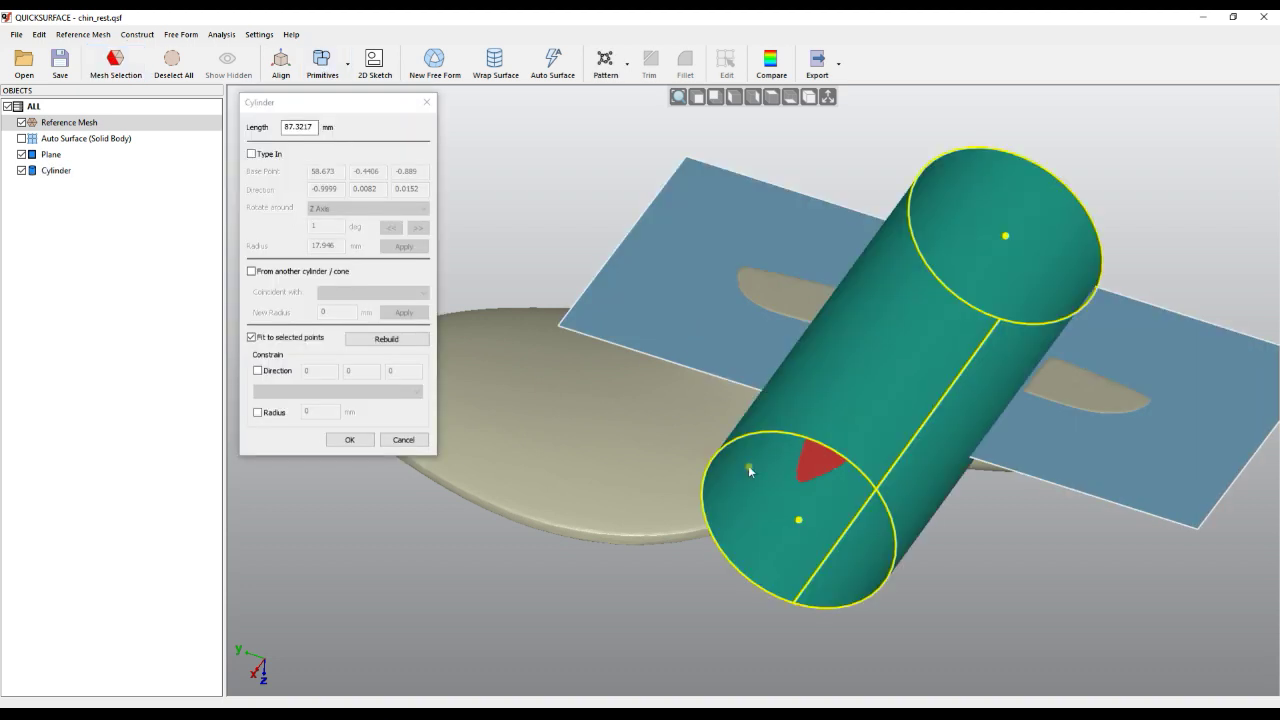
right_drag(748, 465, 731, 420)
click(349, 440)
right_drag(661, 516, 870, 481)
scroll(870, 481, down, 3)
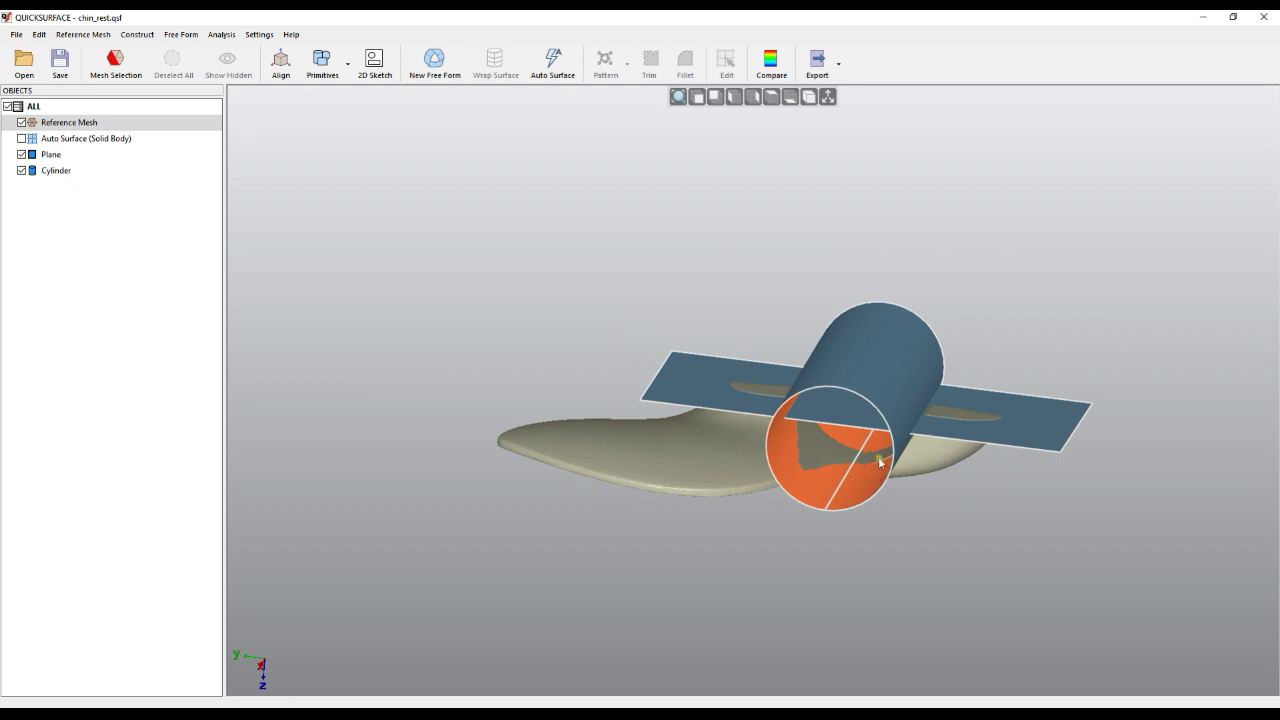
scroll(991, 481, up, 2)
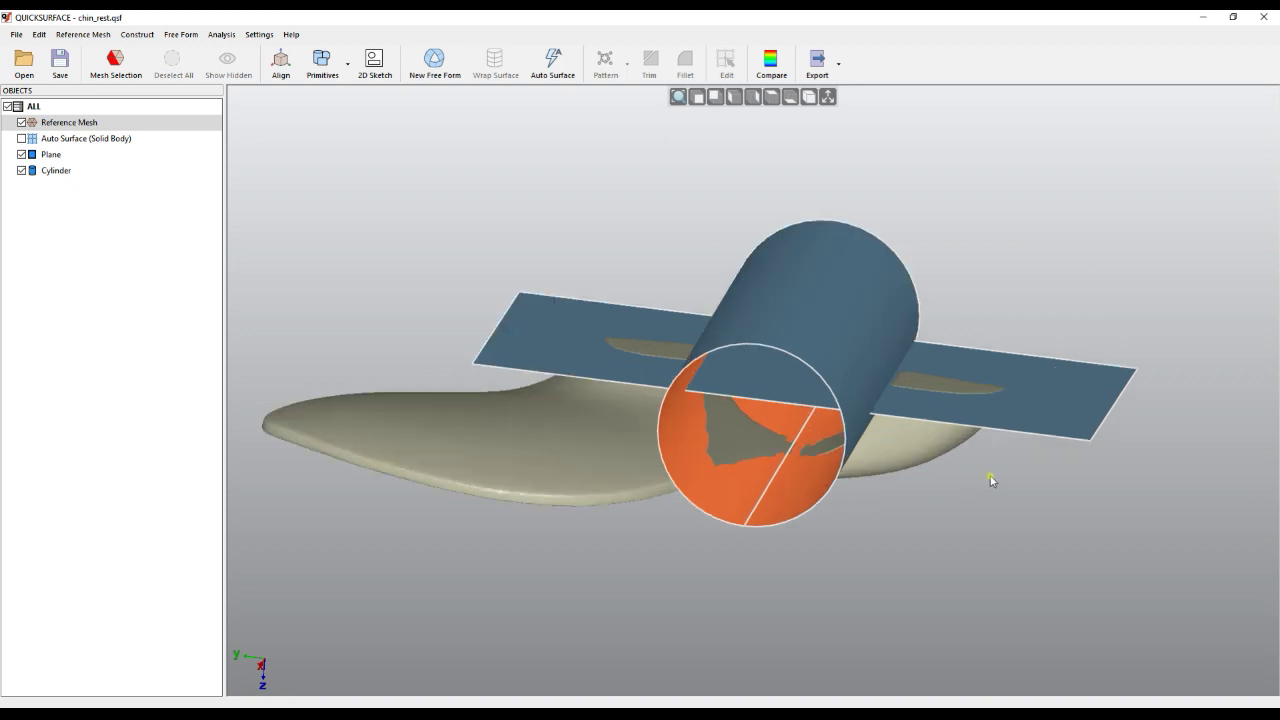
click(21, 138)
- Hide the reference mesh and open the Auto Surface in the Edit Surface dialog
click(651, 280)
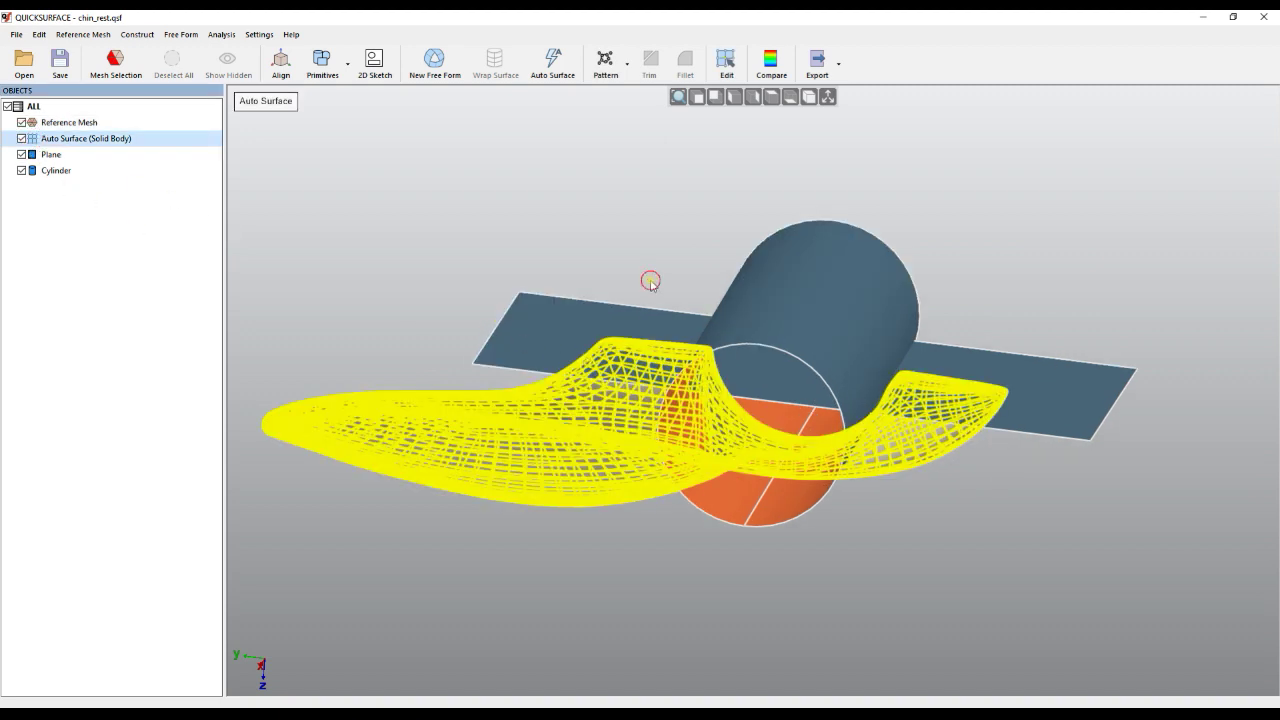
scroll(780, 412, up, 2)
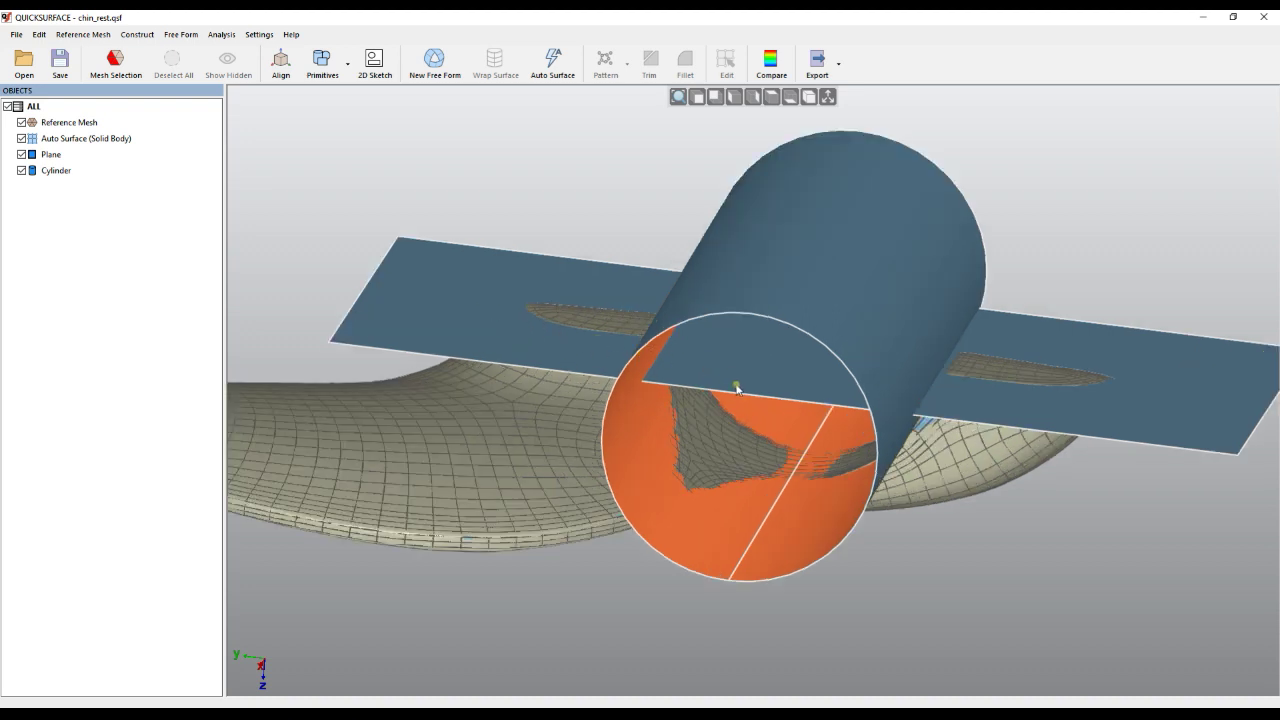
click(21, 123)
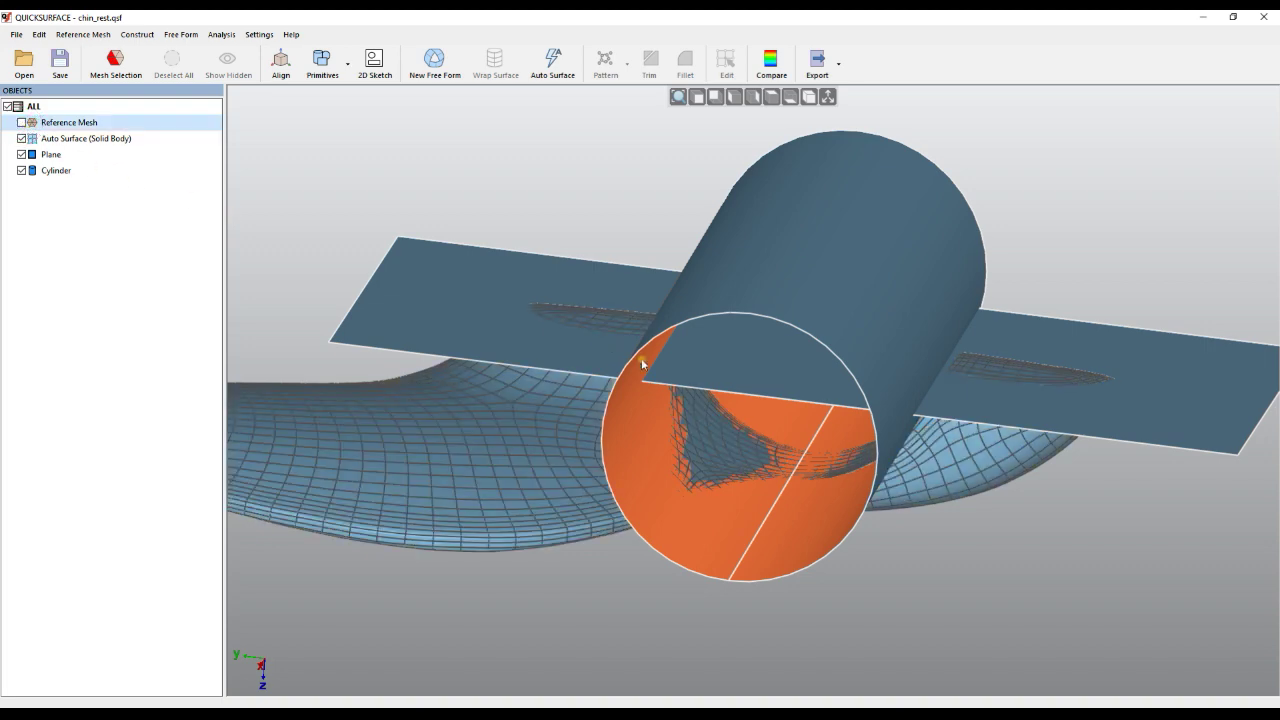
right_click(58, 142)
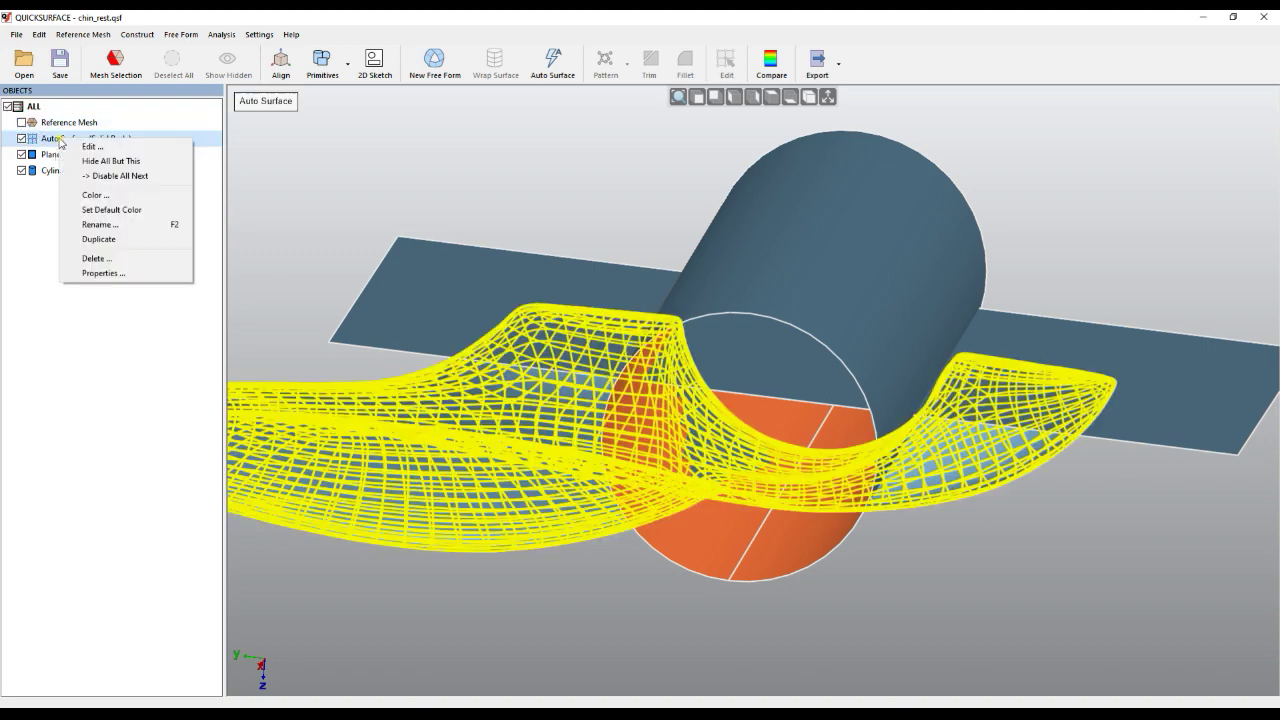
click(88, 147)
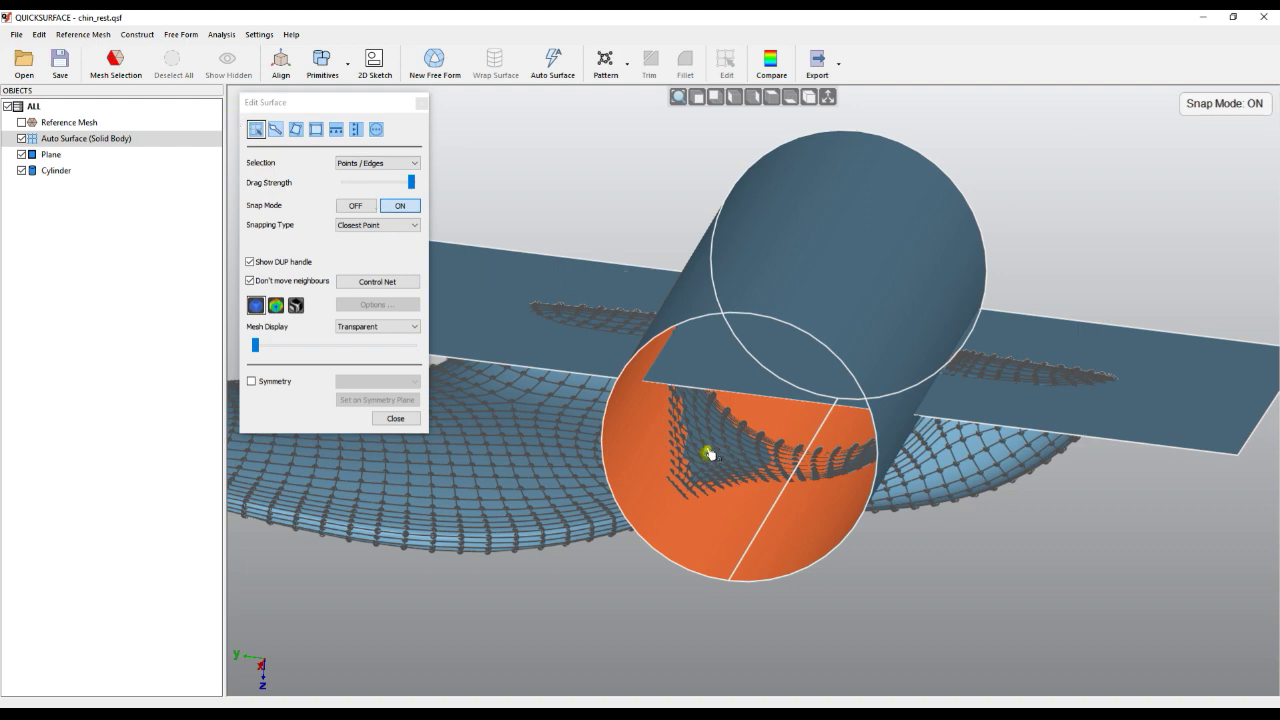
scroll(705, 450, up, 2)
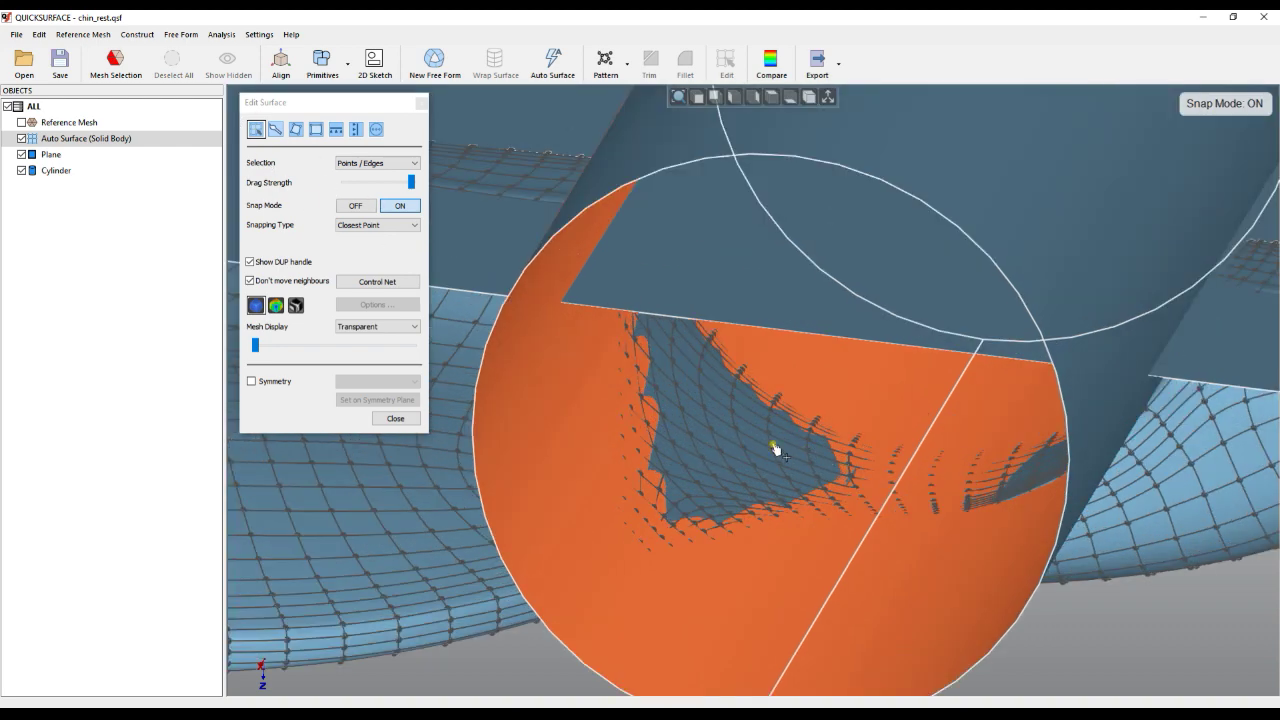
right_drag(769, 451, 815, 366)
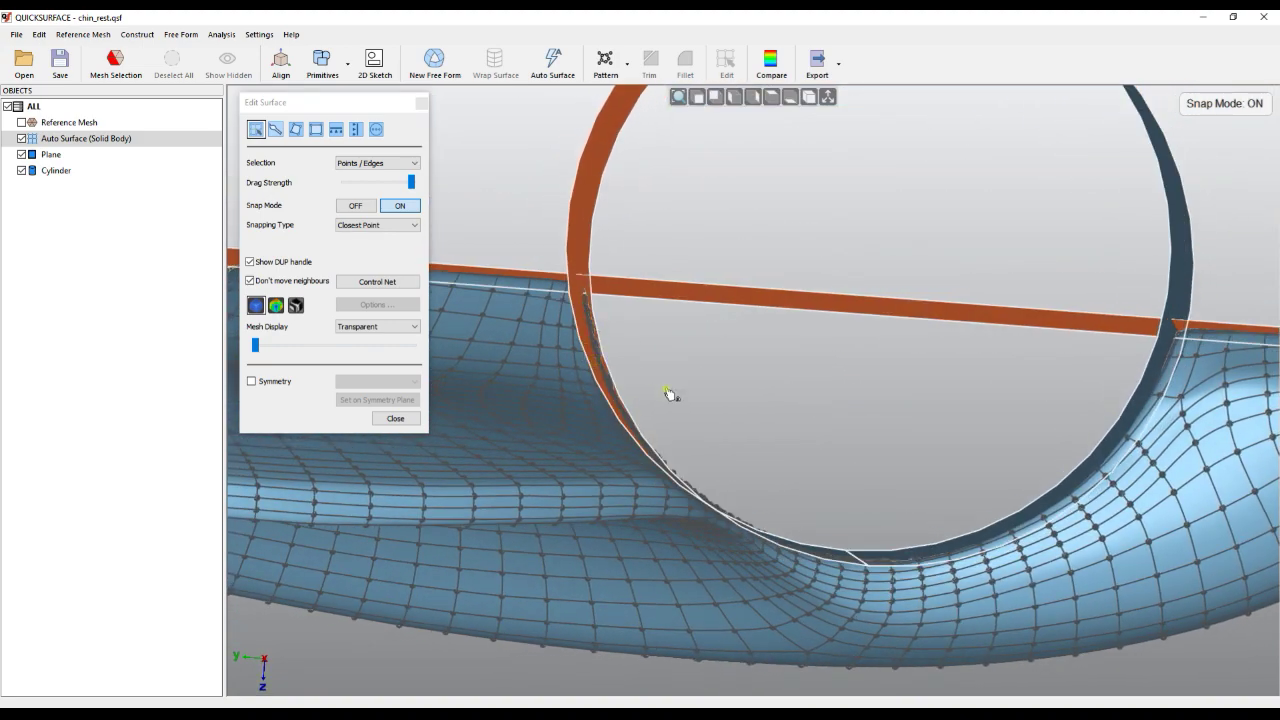
right_drag(719, 450, 686, 437)
scroll(680, 437, down, 3)
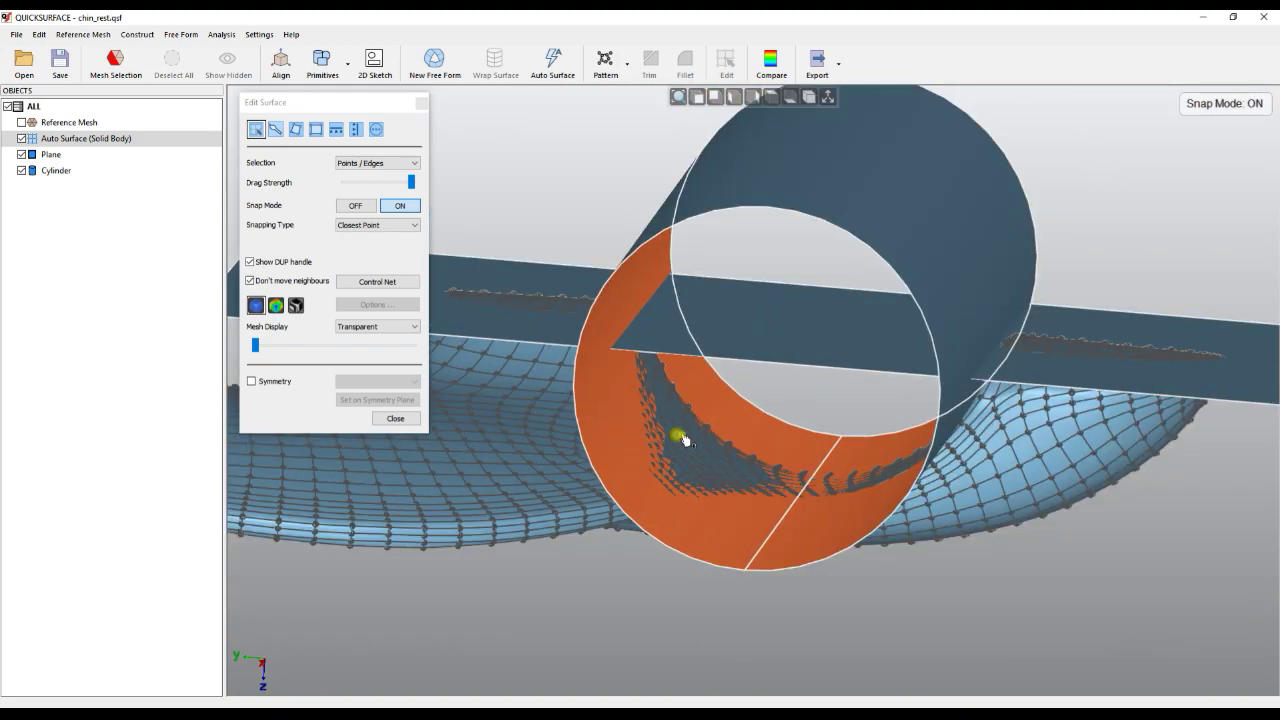
click(376, 129)
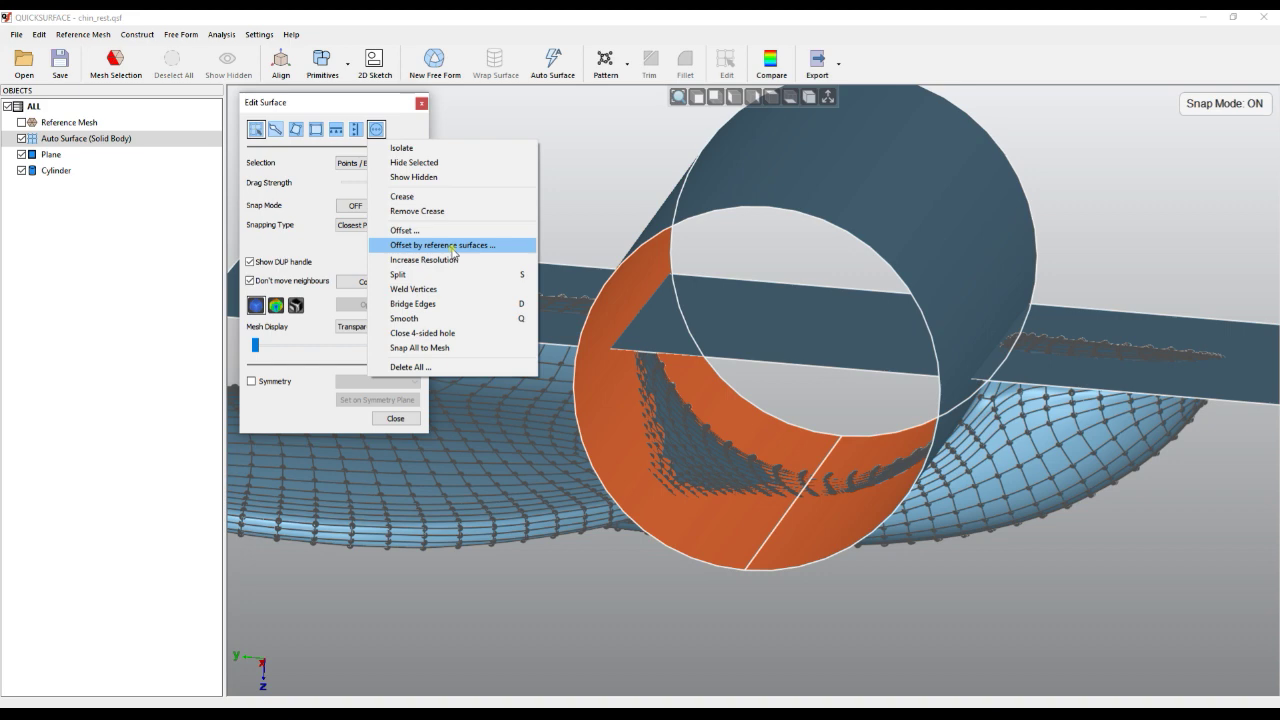
click(313, 125)
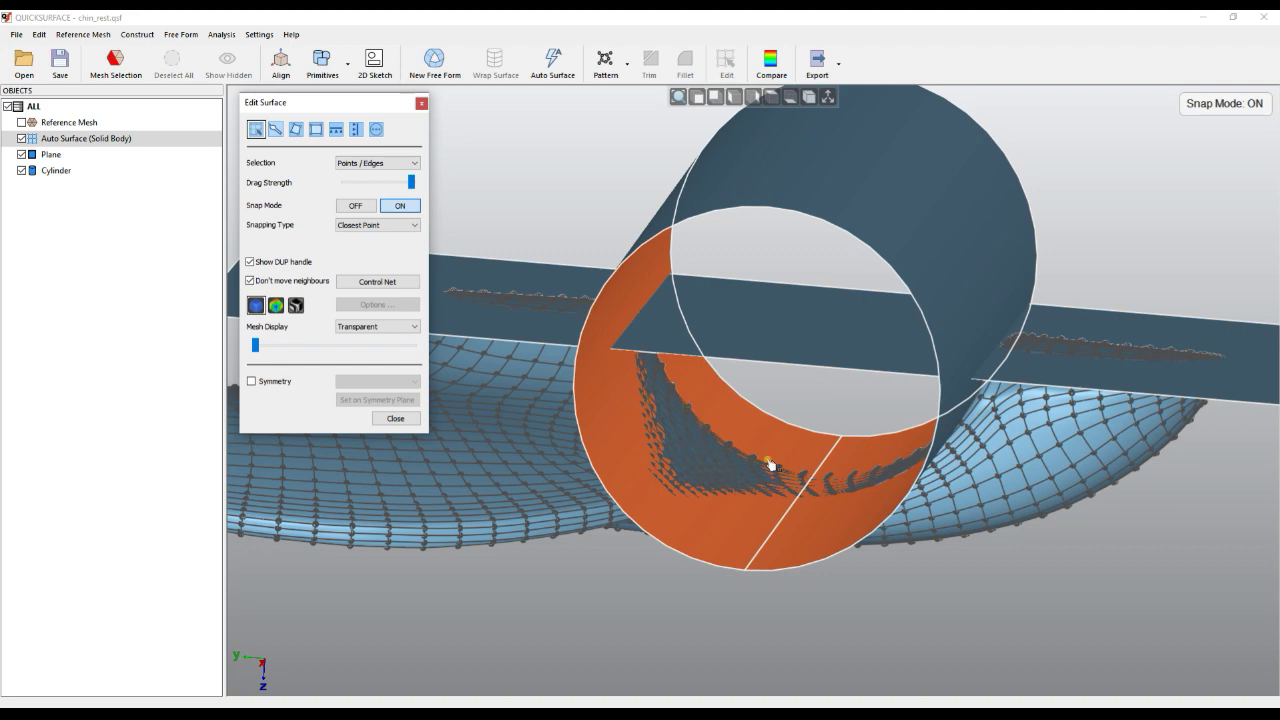
- Hide the cylinder and offset the surface onto the plane with 0.500 mm tolerance
click(22, 171)
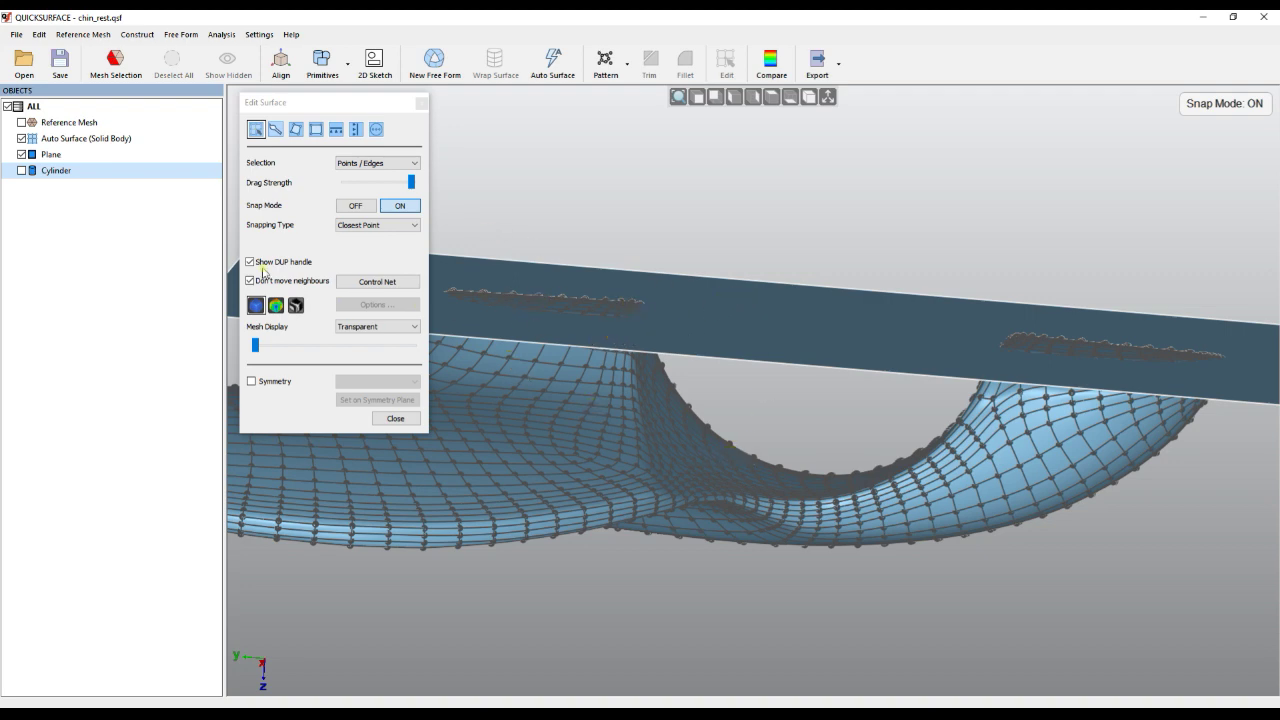
click(377, 130)
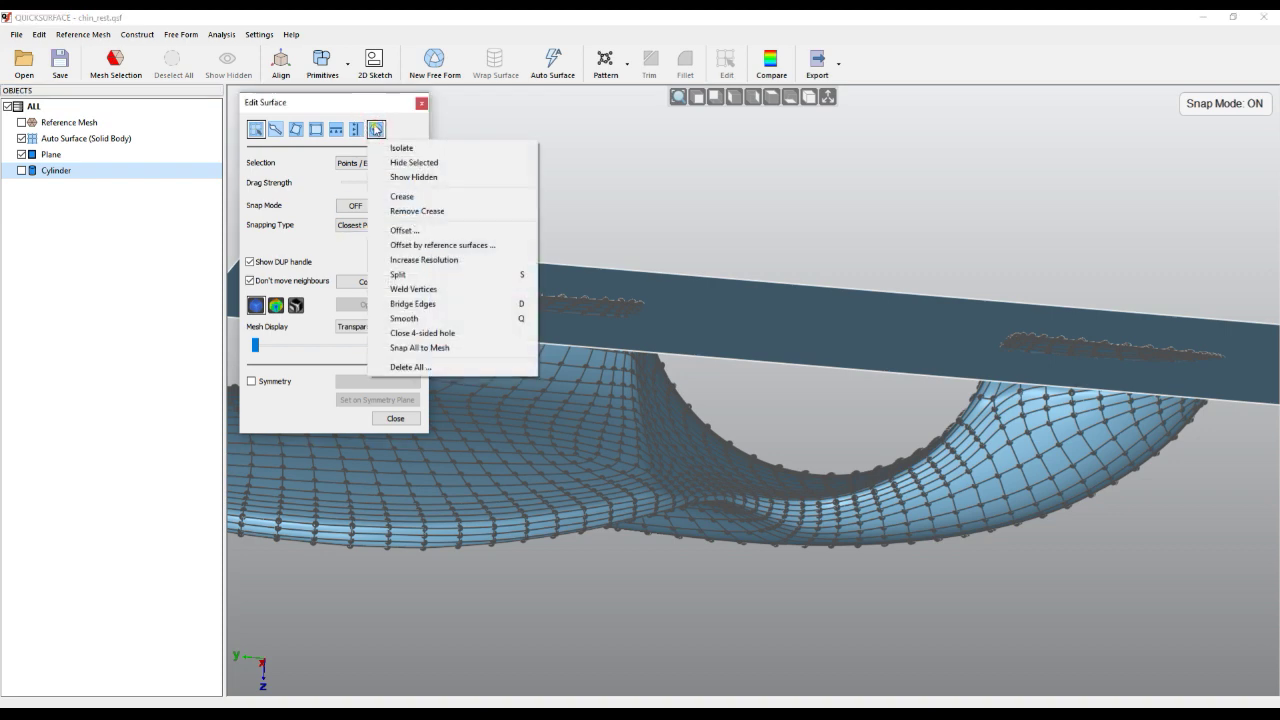
click(402, 245)
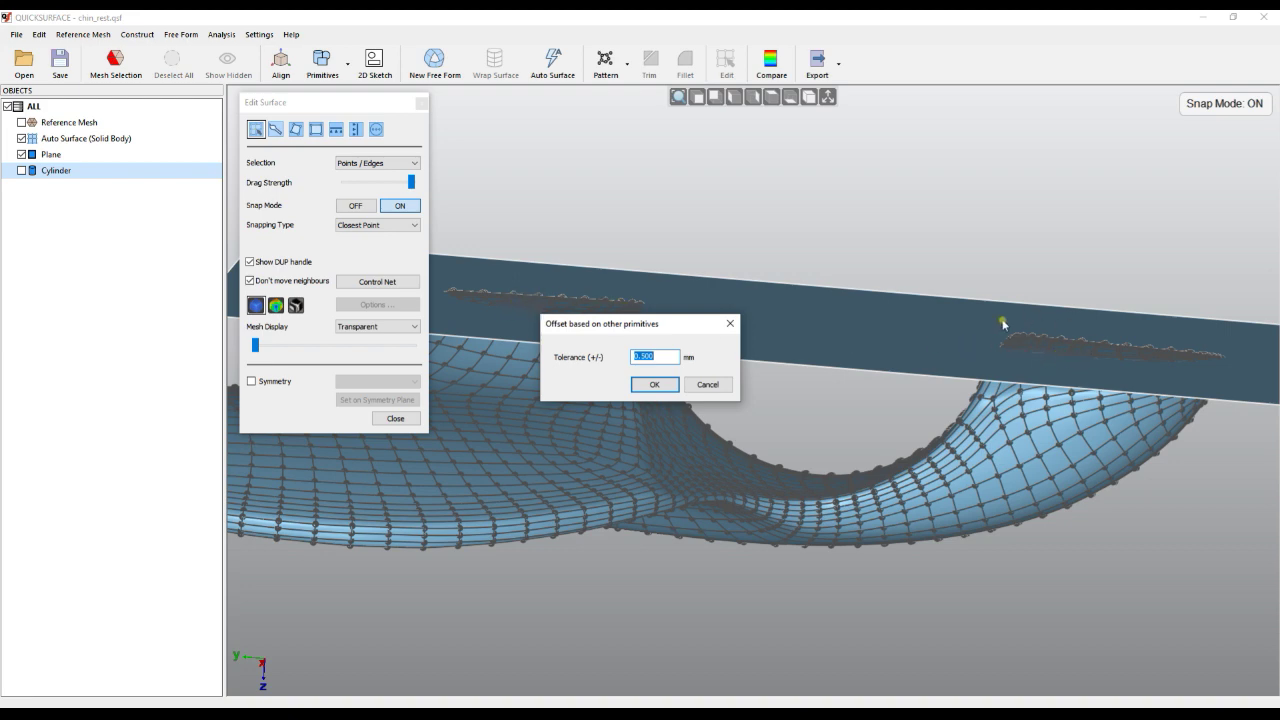
click(654, 384)
- Inspect the plane offset and select the control points in the plane's cut-outs
mouse_move(780, 364)
right_down()
mouse_move(777, 354)
mouse_move(785, 396)
mouse_move(791, 337)
mouse_move(797, 360)
mouse_move(668, 371)
right_up()
scroll(800, 358, up, 2)
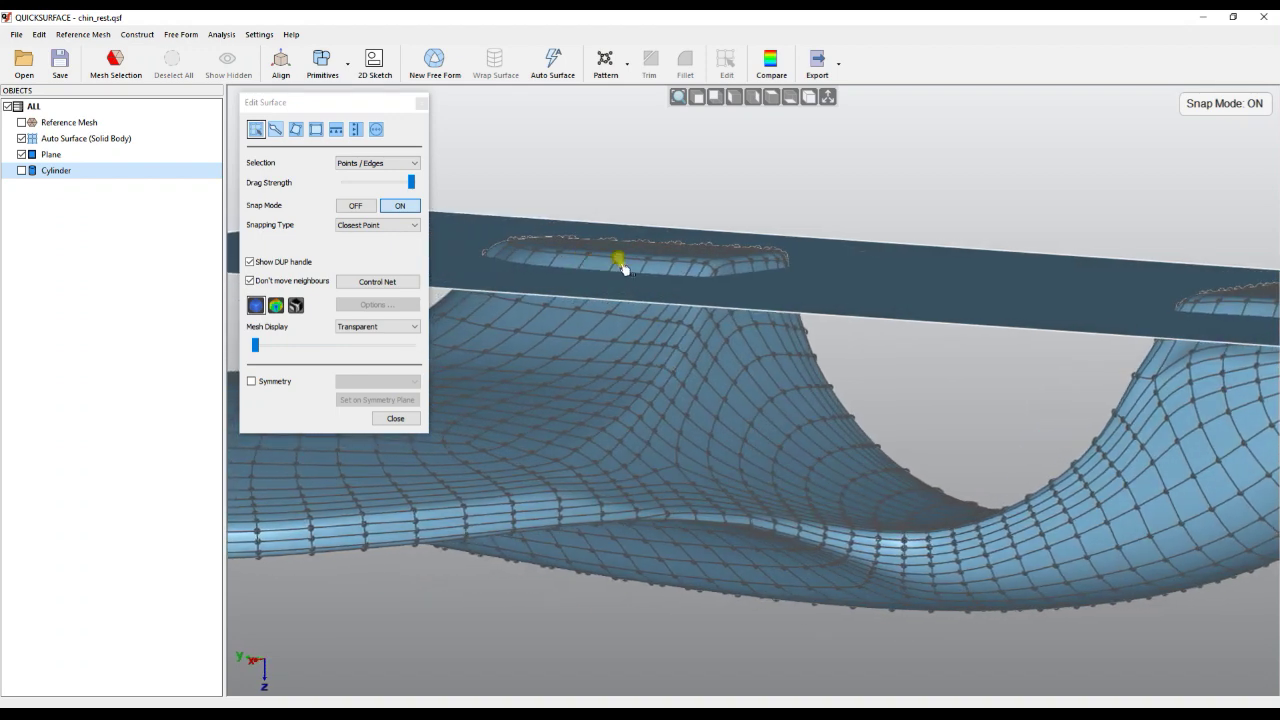
scroll(691, 271, down, 3)
right_drag(748, 251, 762, 278)
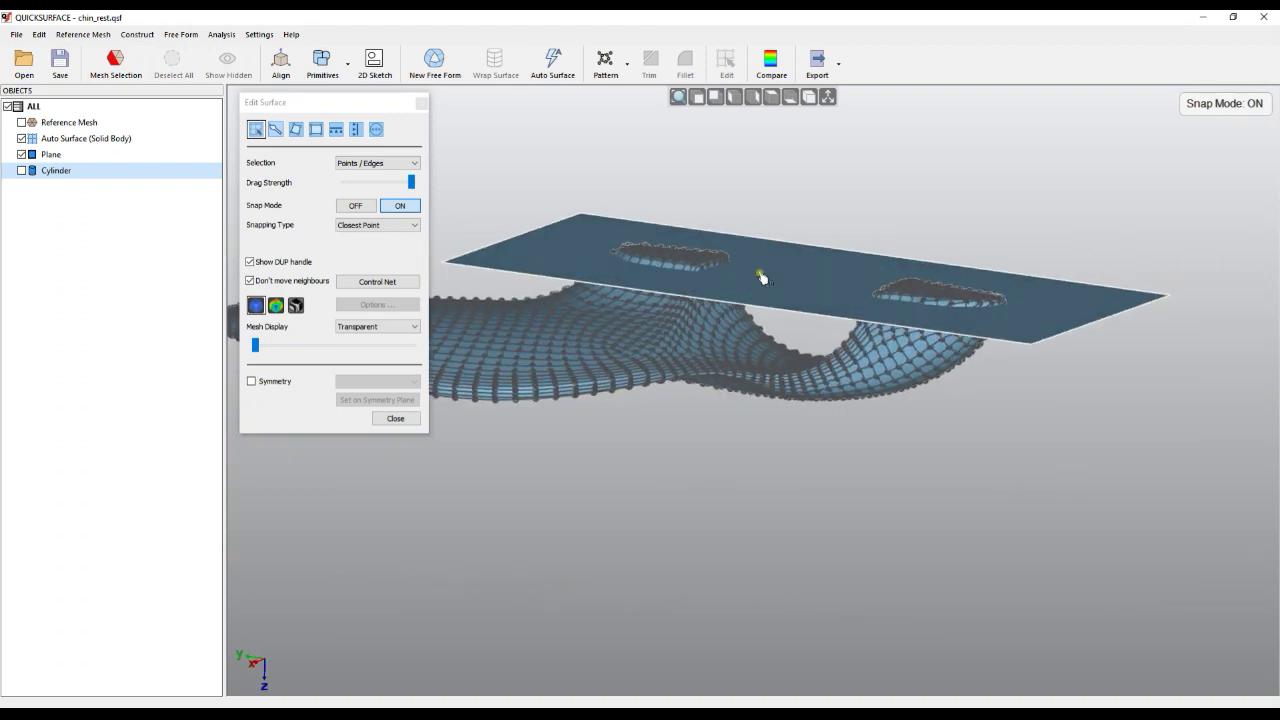
click(39, 34)
click(75, 58)
right_drag(767, 238, 796, 329)
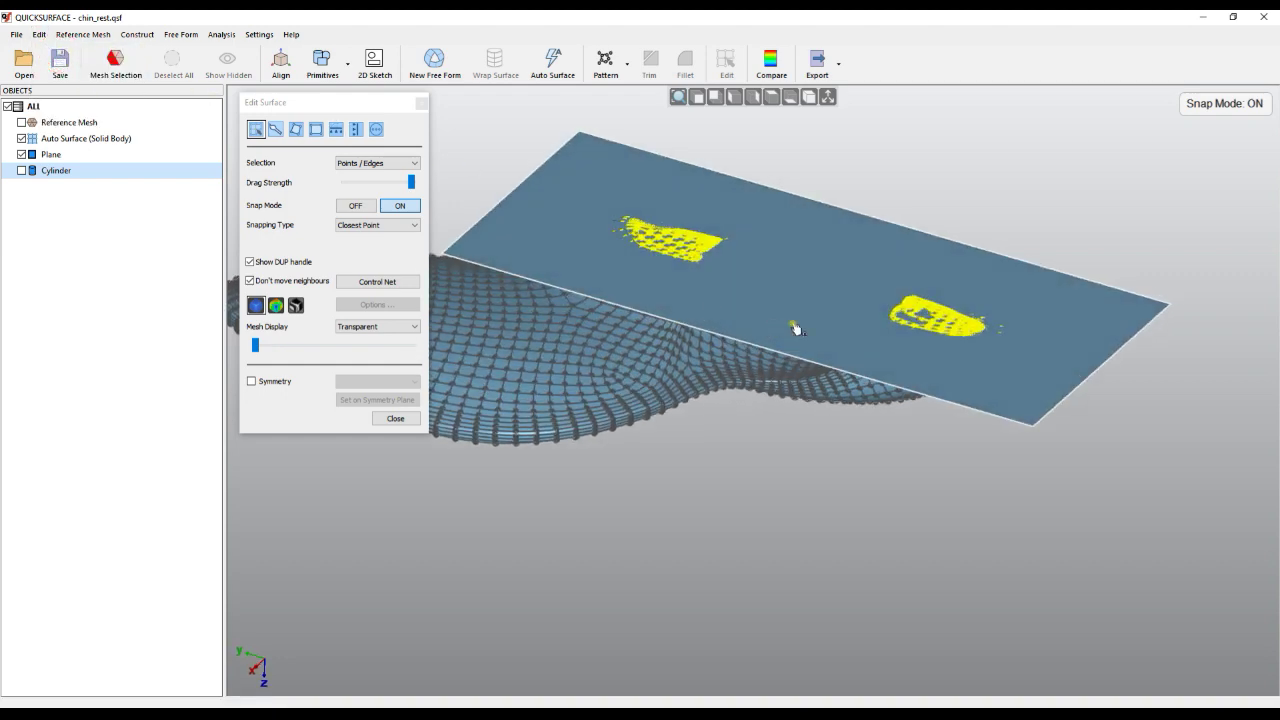
right_drag(788, 281, 816, 190)
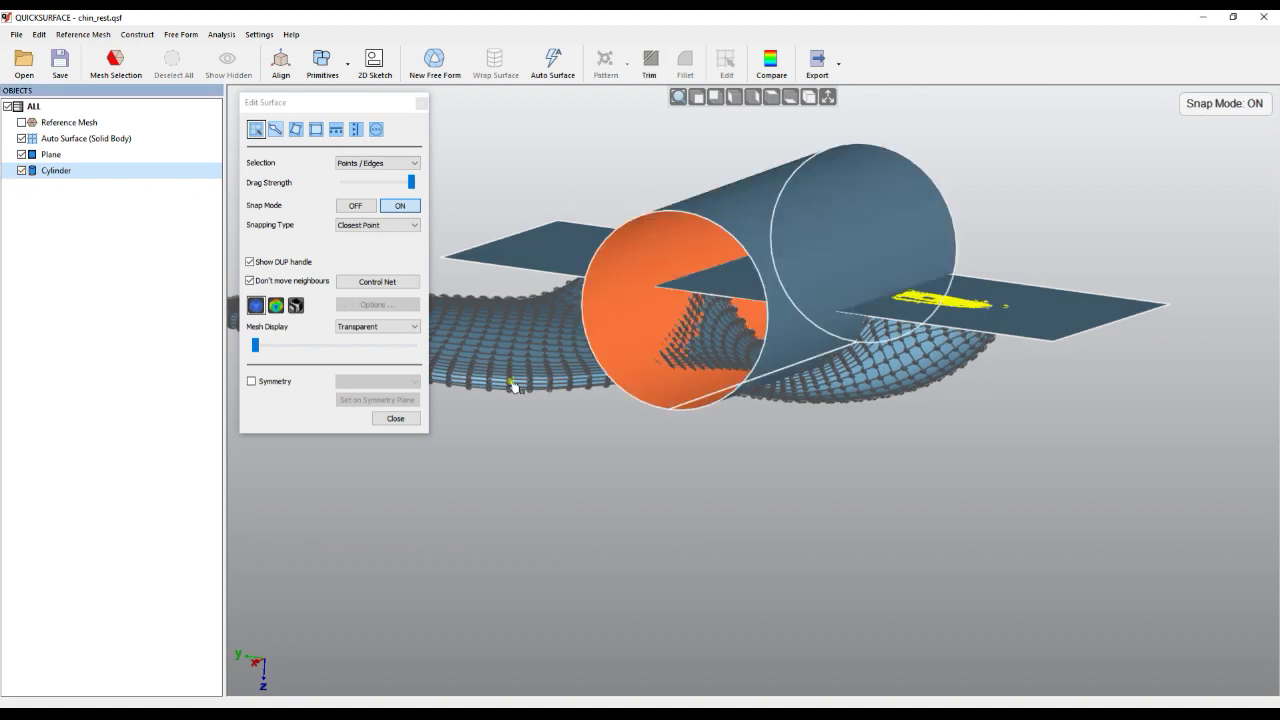
right_drag(737, 451, 817, 449)
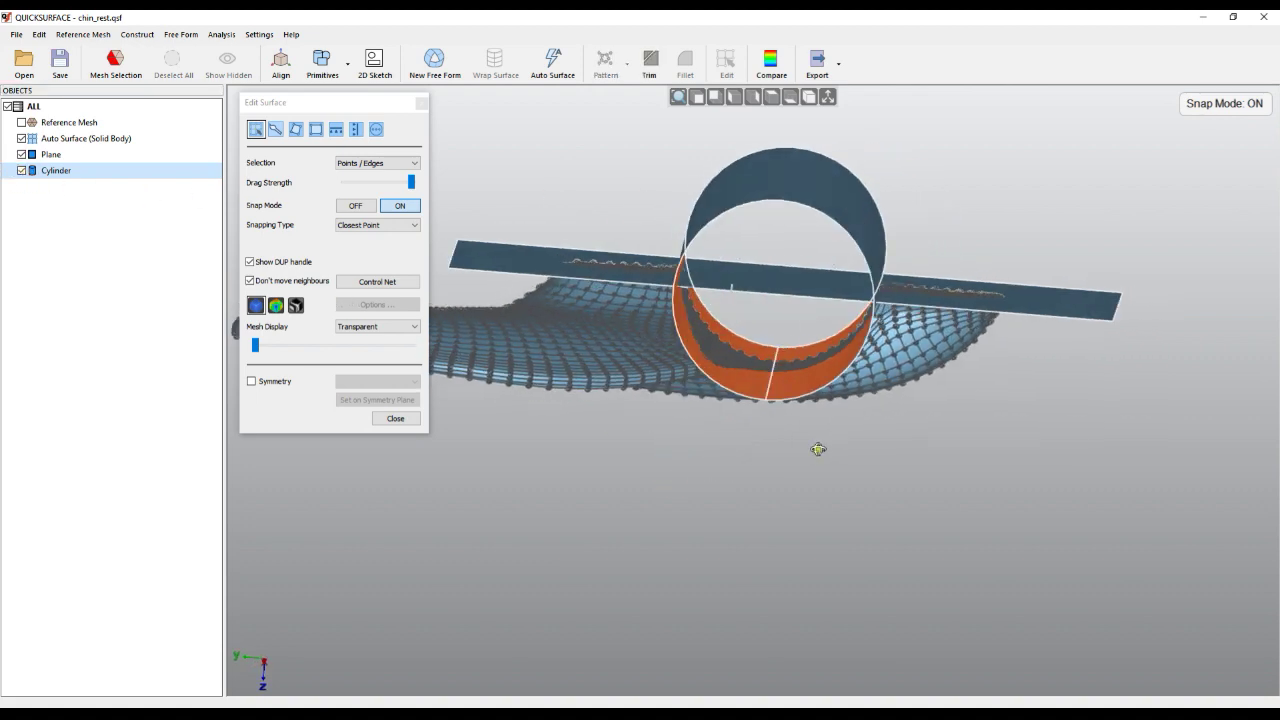
- Offset the surface onto the cylinder with 0.500 mm tolerance
click(376, 132)
click(430, 246)
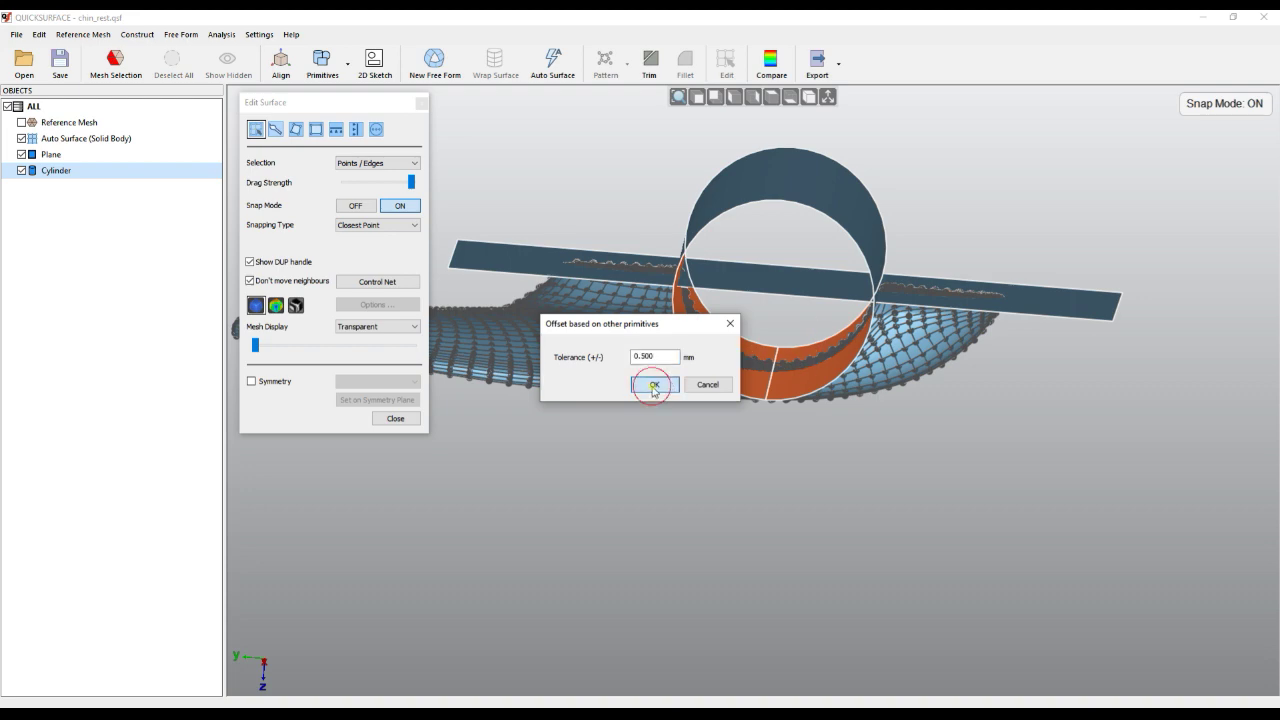
click(654, 384)
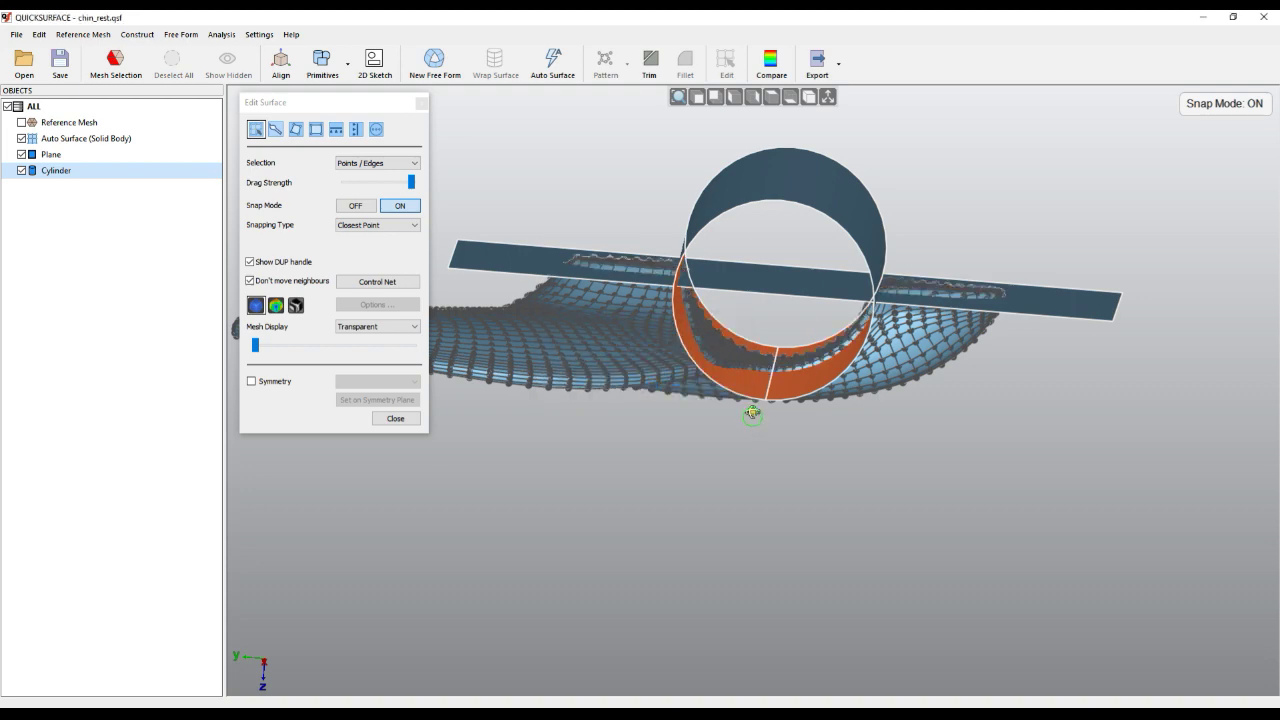
right_drag(749, 403, 771, 371)
scroll(729, 364, up, 5)
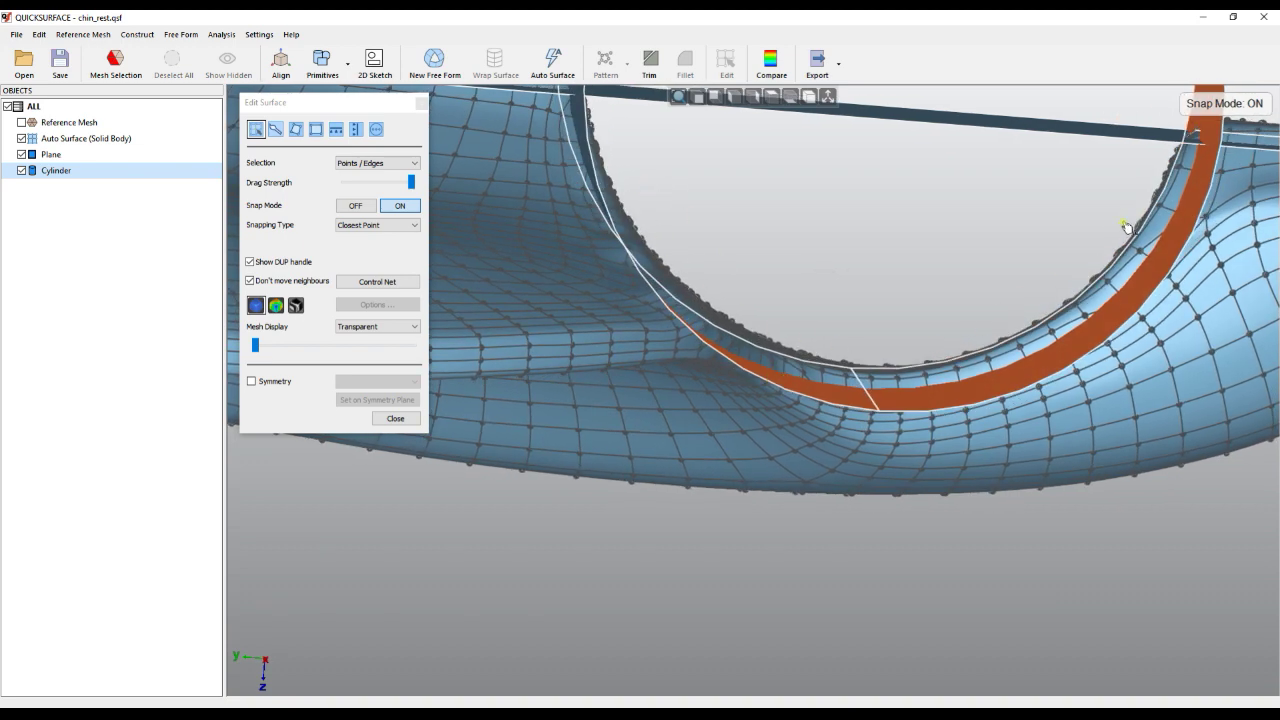
right_drag(891, 323, 766, 309)
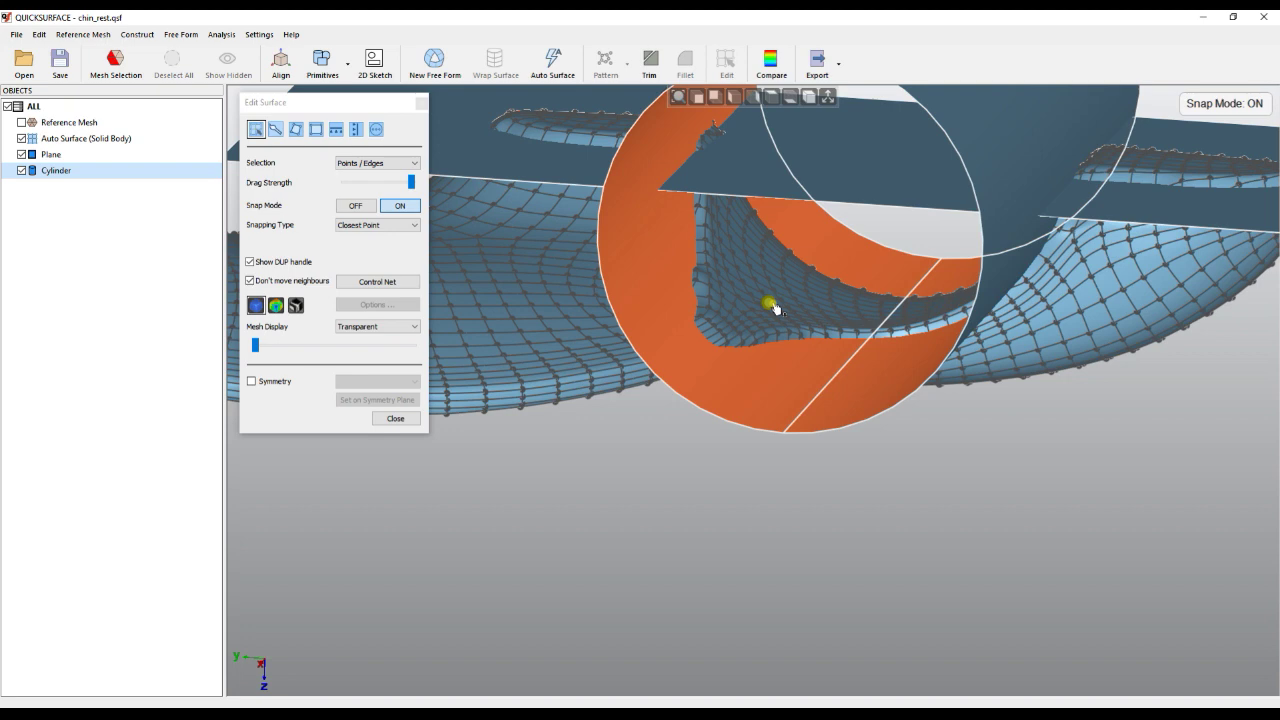
- Close the Edit Surface dialog and deselect the cylinder
click(393, 418)
right_drag(624, 466, 871, 477)
scroll(634, 514, down, 3)
click(871, 477)
- Select the auto surface, plane and cylinder together for trimming
scroll(717, 422, down, 3)
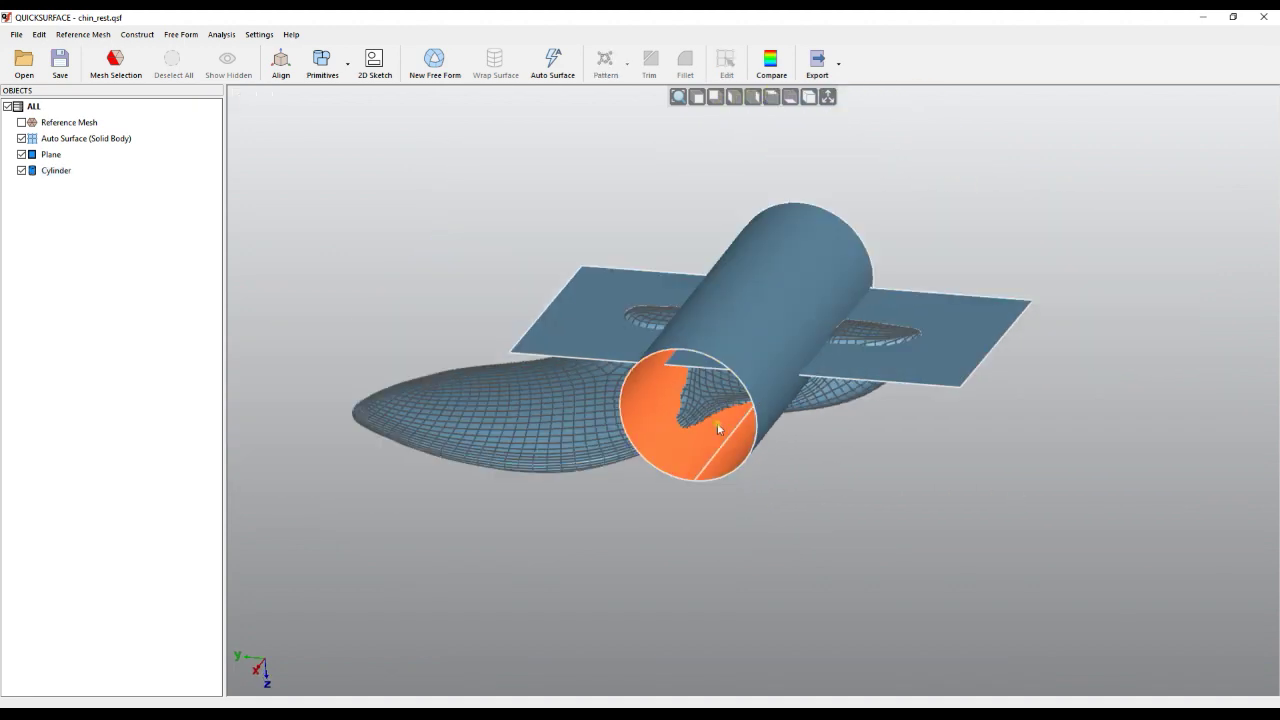
drag(1049, 583, 338, 172)
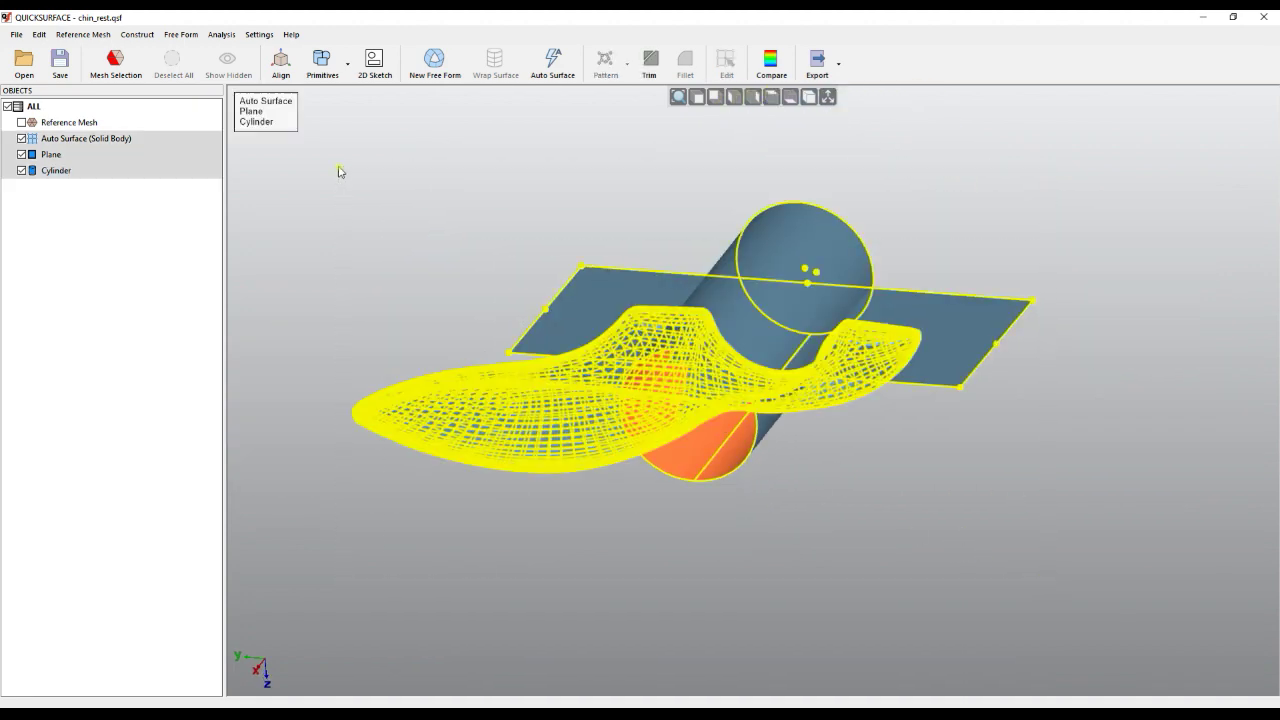
click(650, 68)
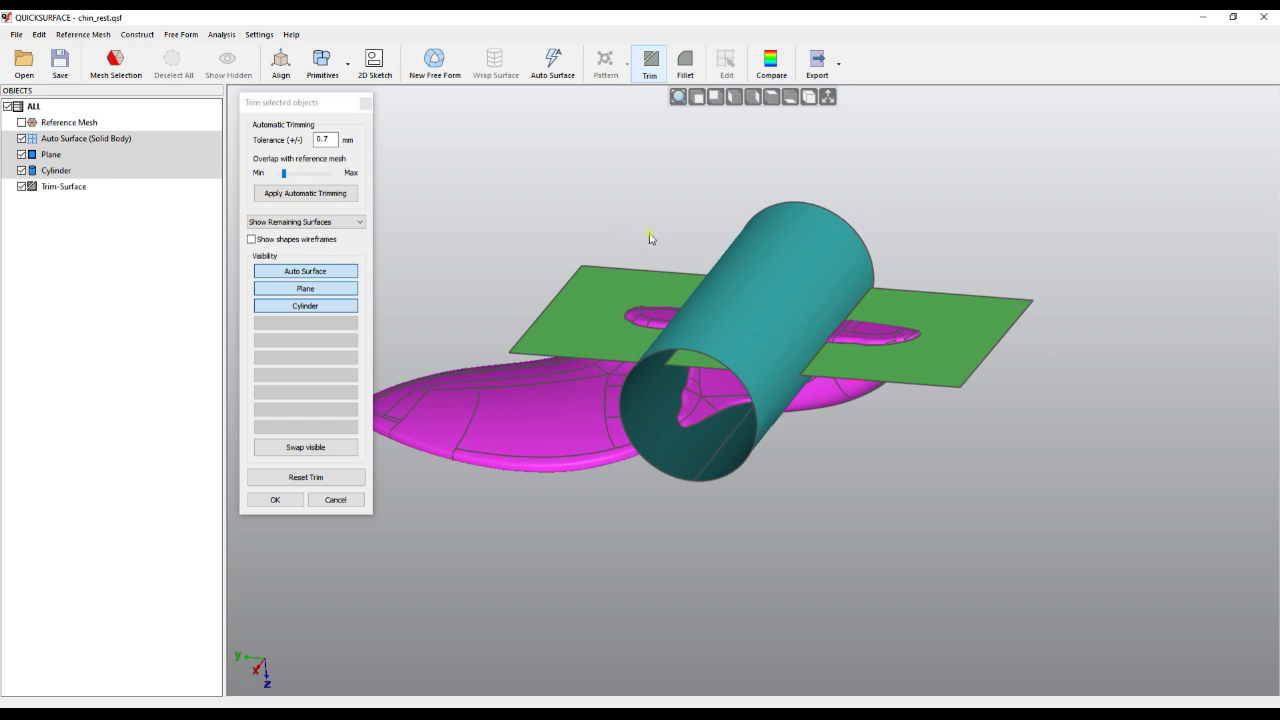
right_drag(769, 347, 720, 351)
scroll(734, 308, up, 2)
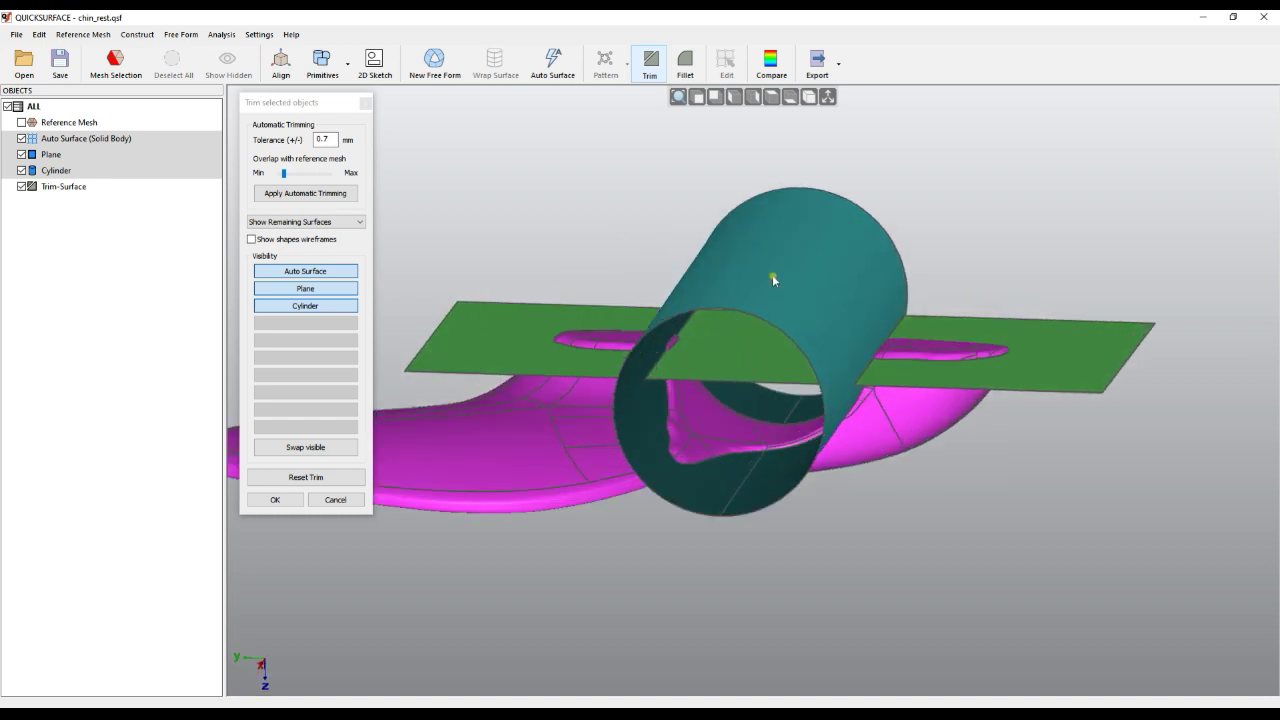
- Trial-trim the cylinder piece, plane strips and surface tab, then restore every piece
click(772, 276)
click(765, 350)
scroll(640, 340, up, 3)
scroll(640, 344, up, 2)
click(653, 349)
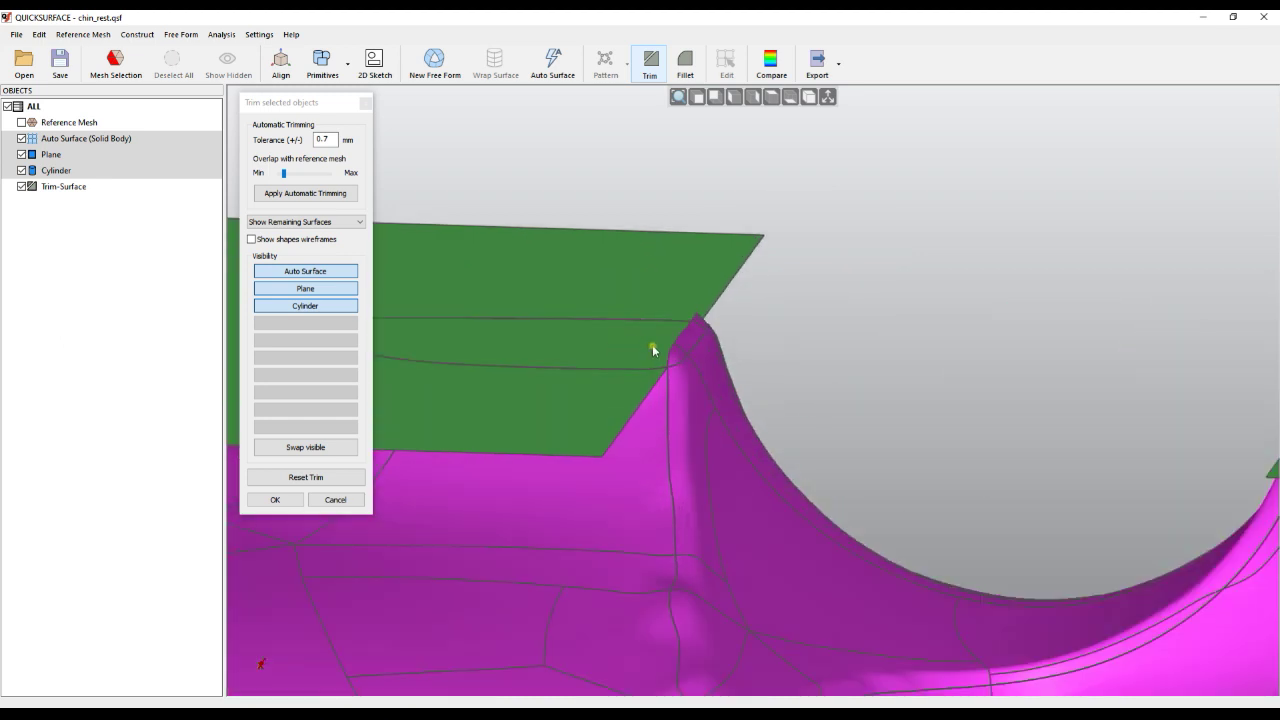
click(651, 277)
scroll(734, 405, down, 4)
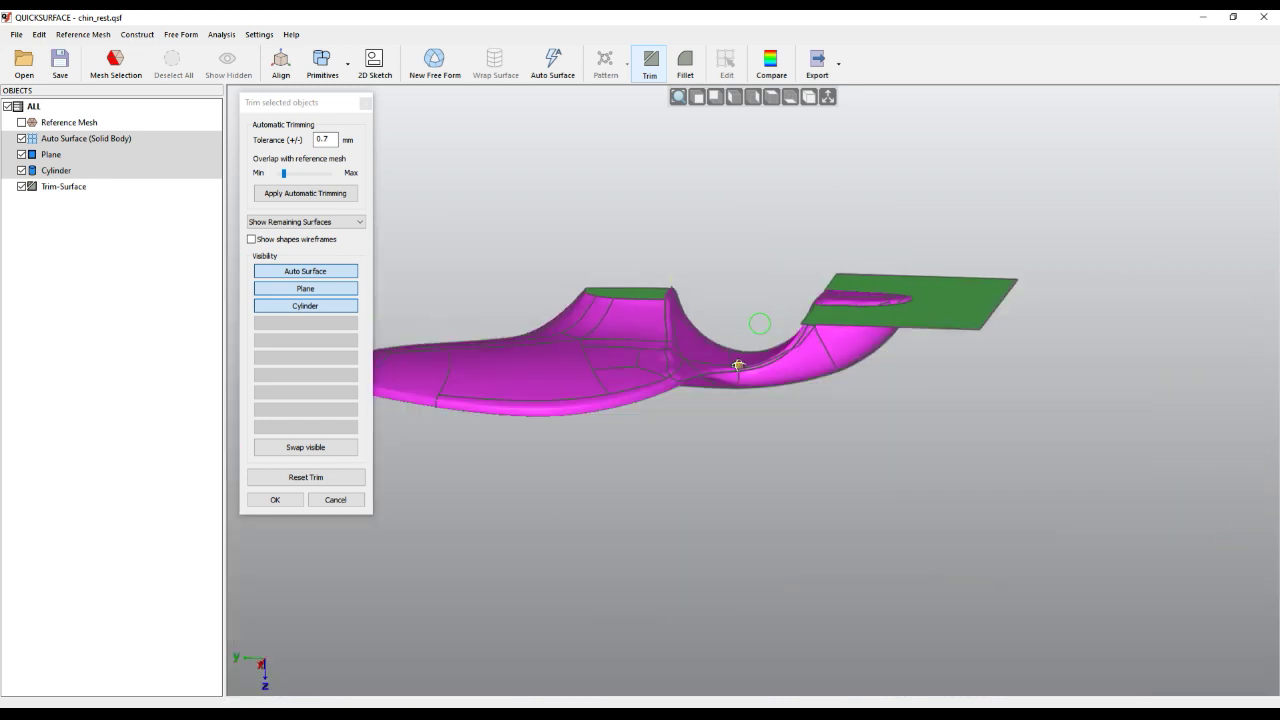
click(306, 477)
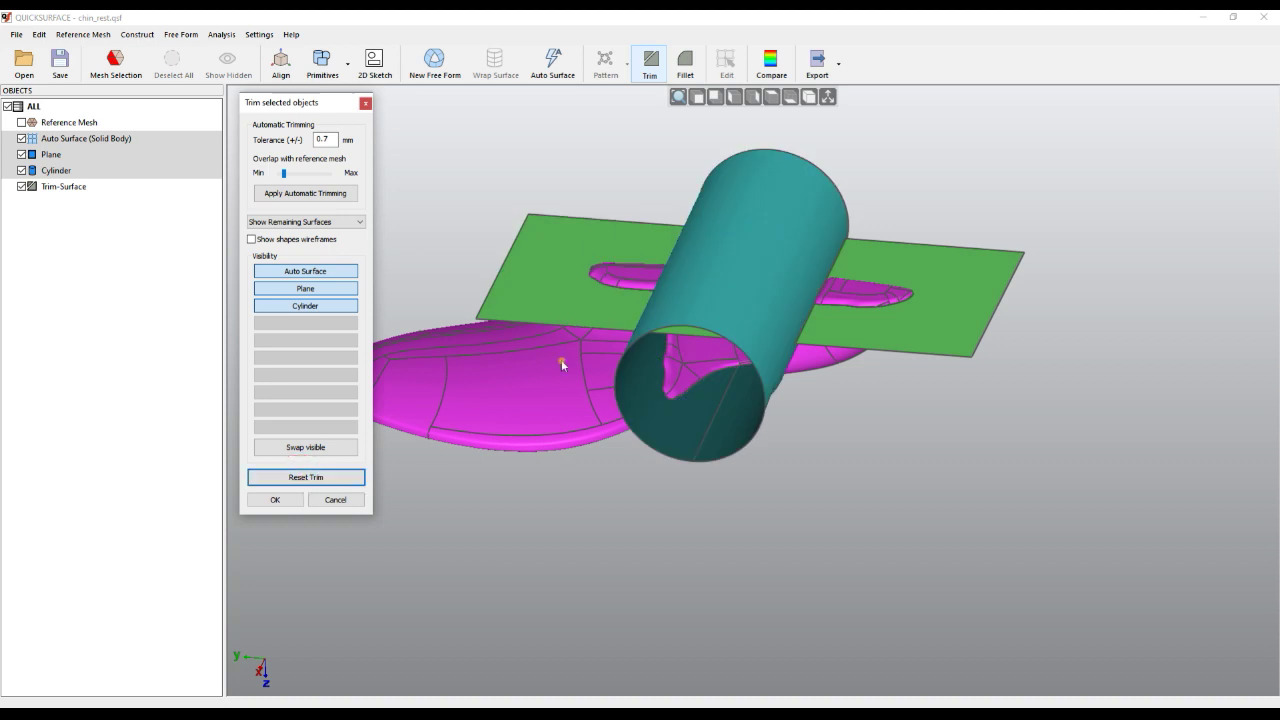
- Run automatic trimming at 0.7 mm tolerance showing remaining surfaces, and confirm it
scroll(630, 285, up, 2)
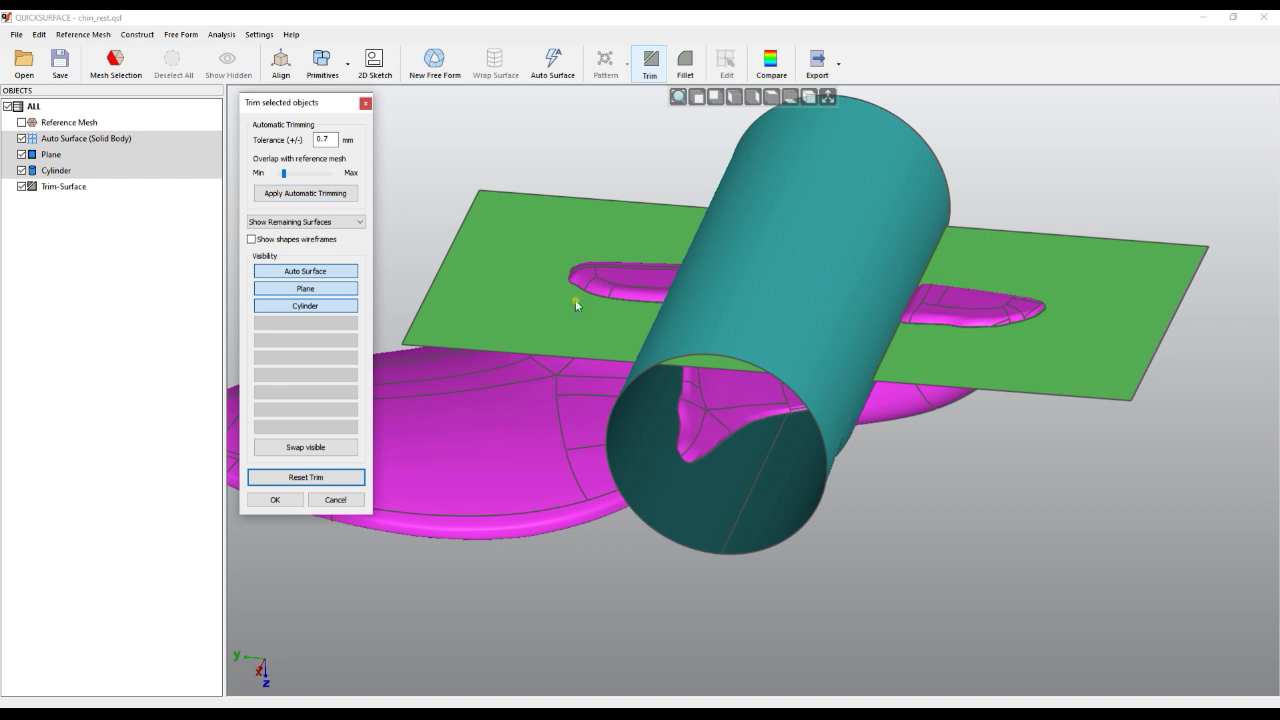
click(333, 194)
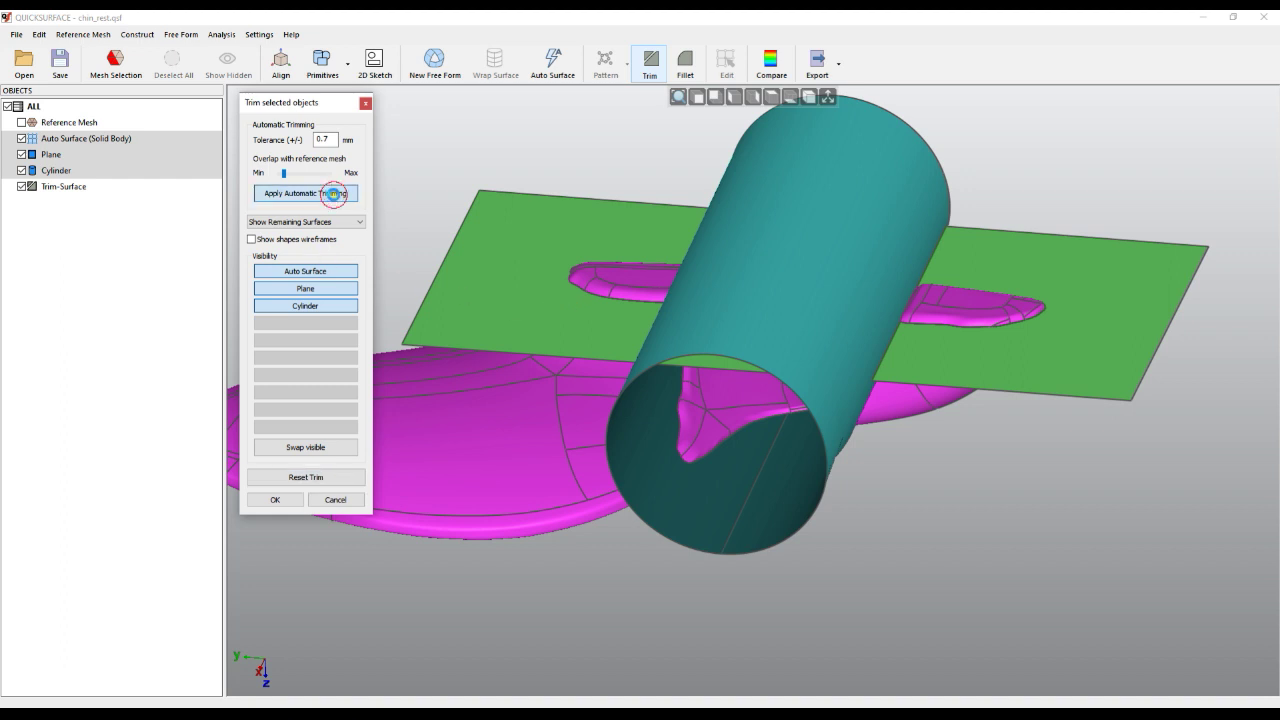
right_drag(745, 296, 878, 291)
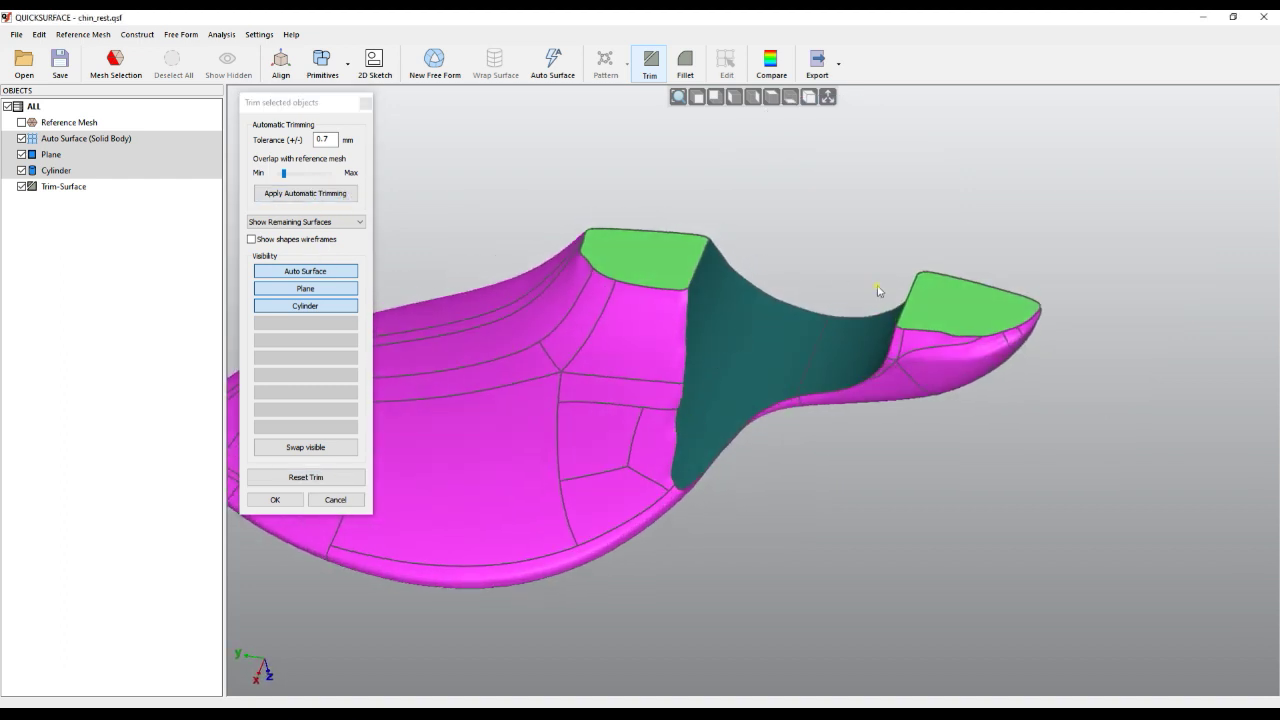
click(275, 499)
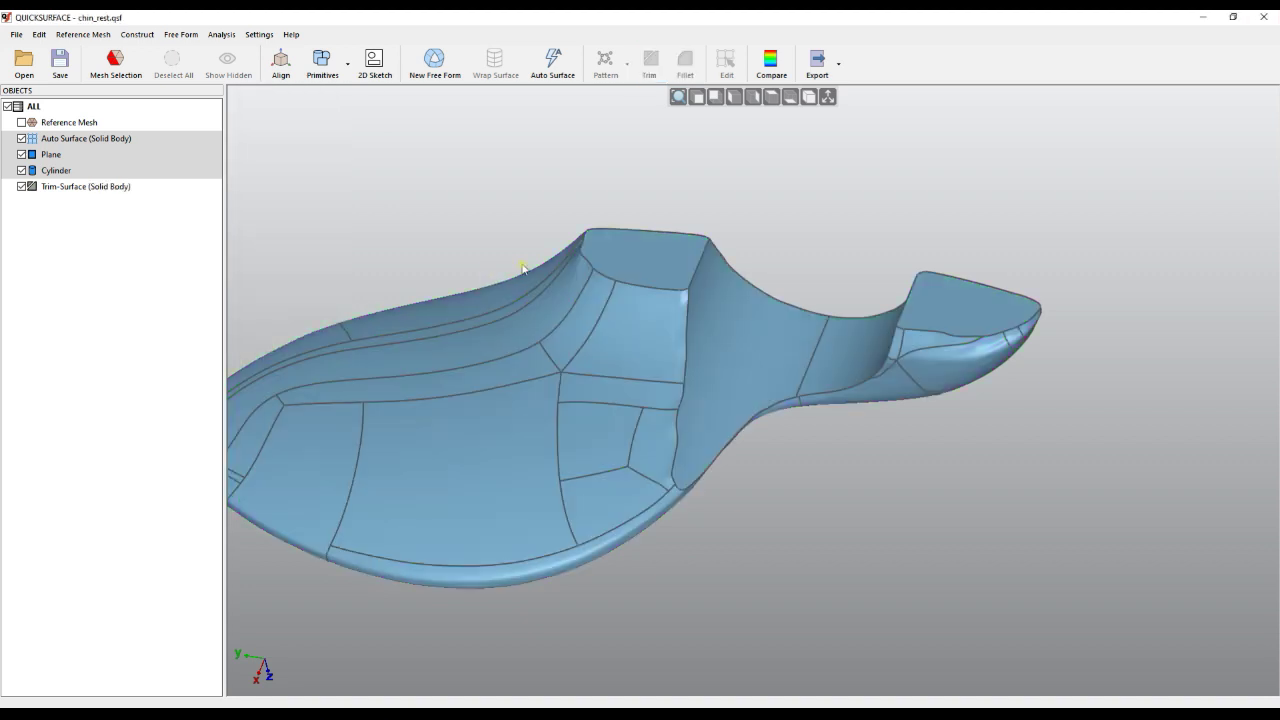
- Orbit and zoom around the trimmed chin rest to inspect its pads, saddle and hook
right_drag(549, 265, 566, 350)
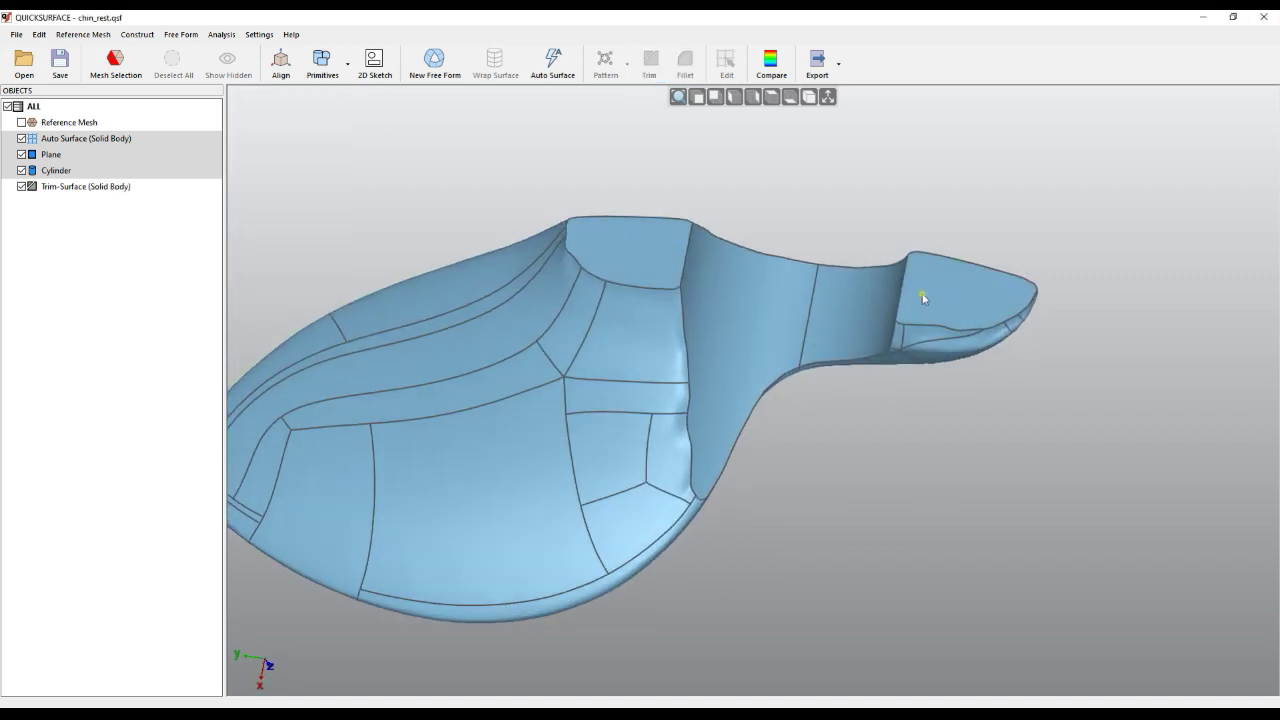
right_drag(717, 258, 785, 235)
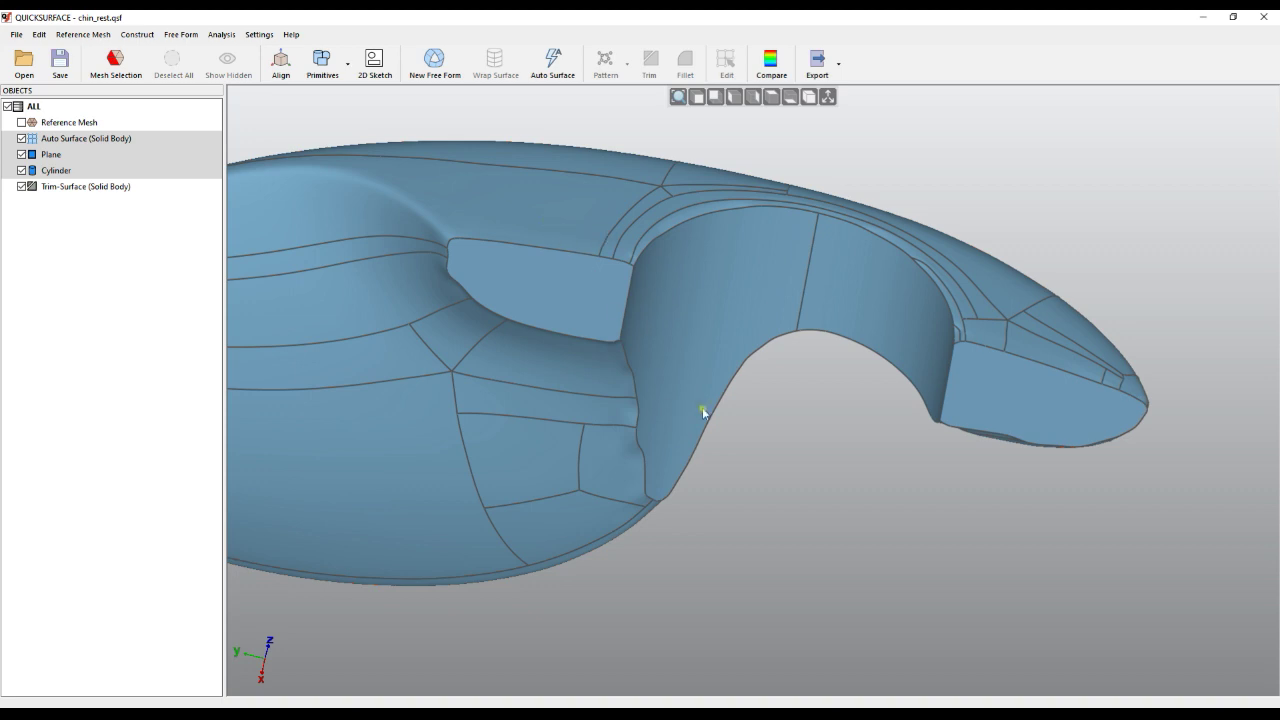
right_drag(702, 407, 689, 349)
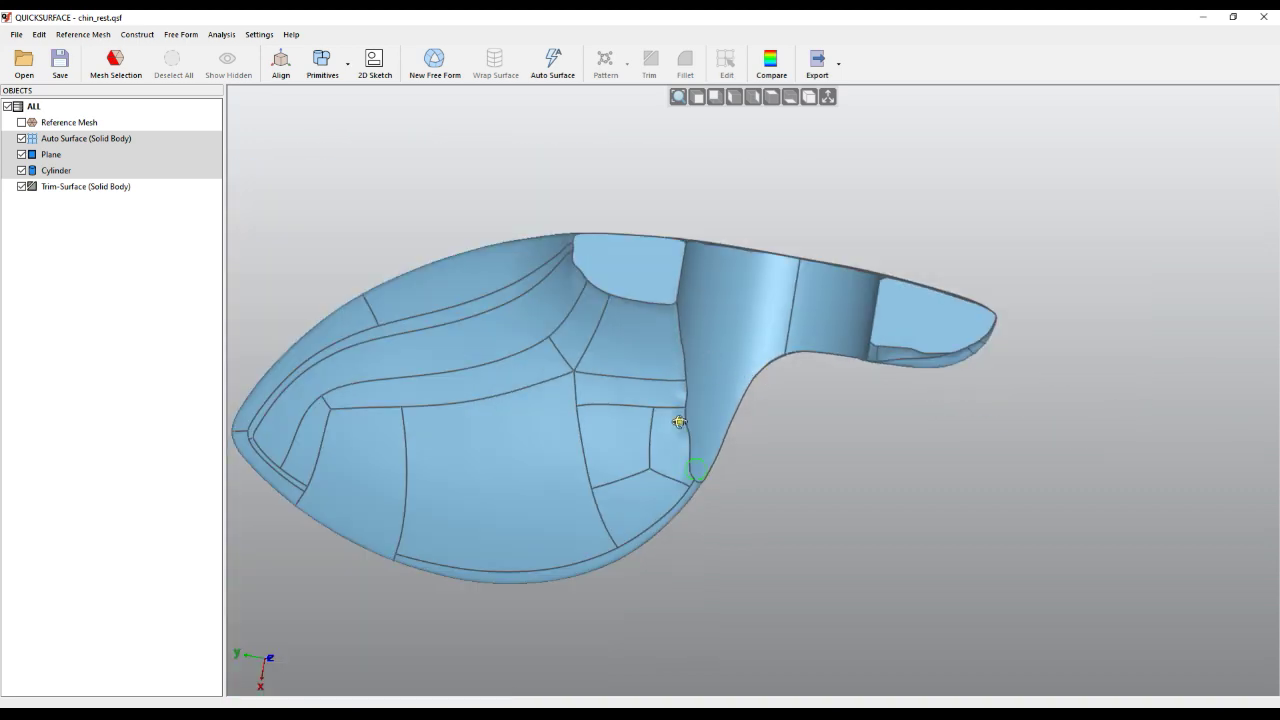
right_drag(679, 421, 686, 257)
scroll(487, 301, up, 5)
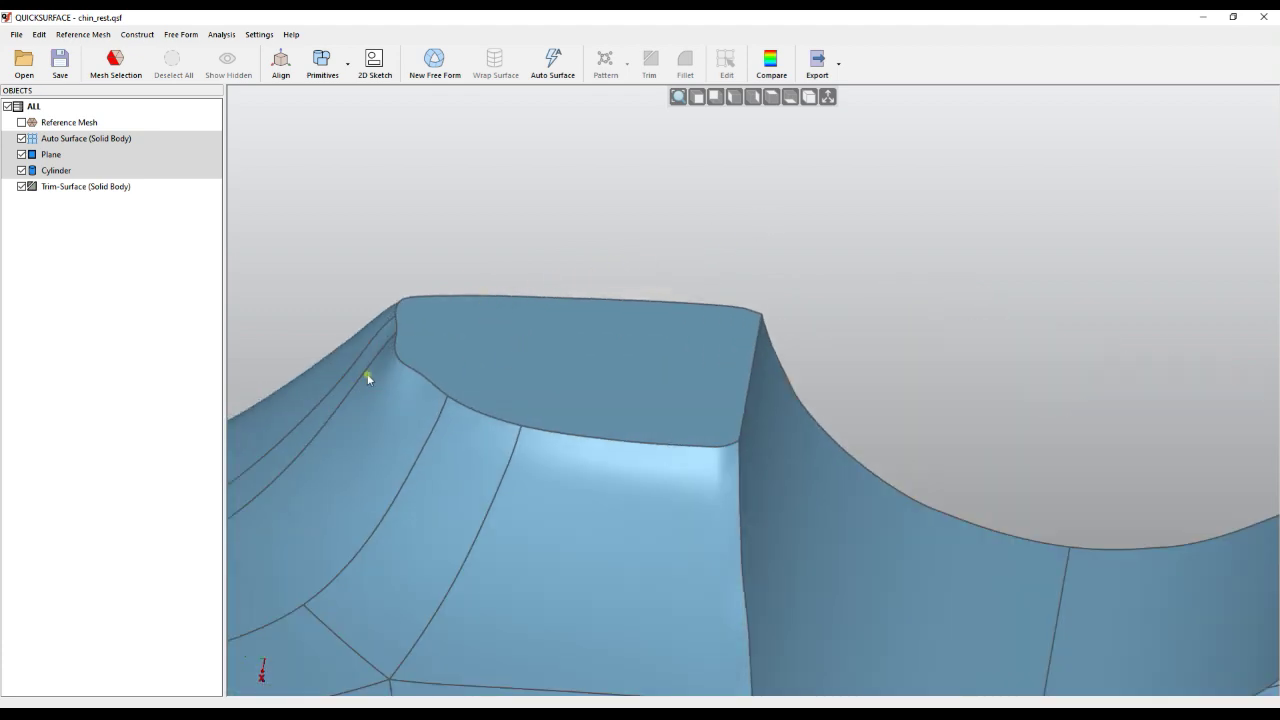
scroll(376, 376, up, 2)
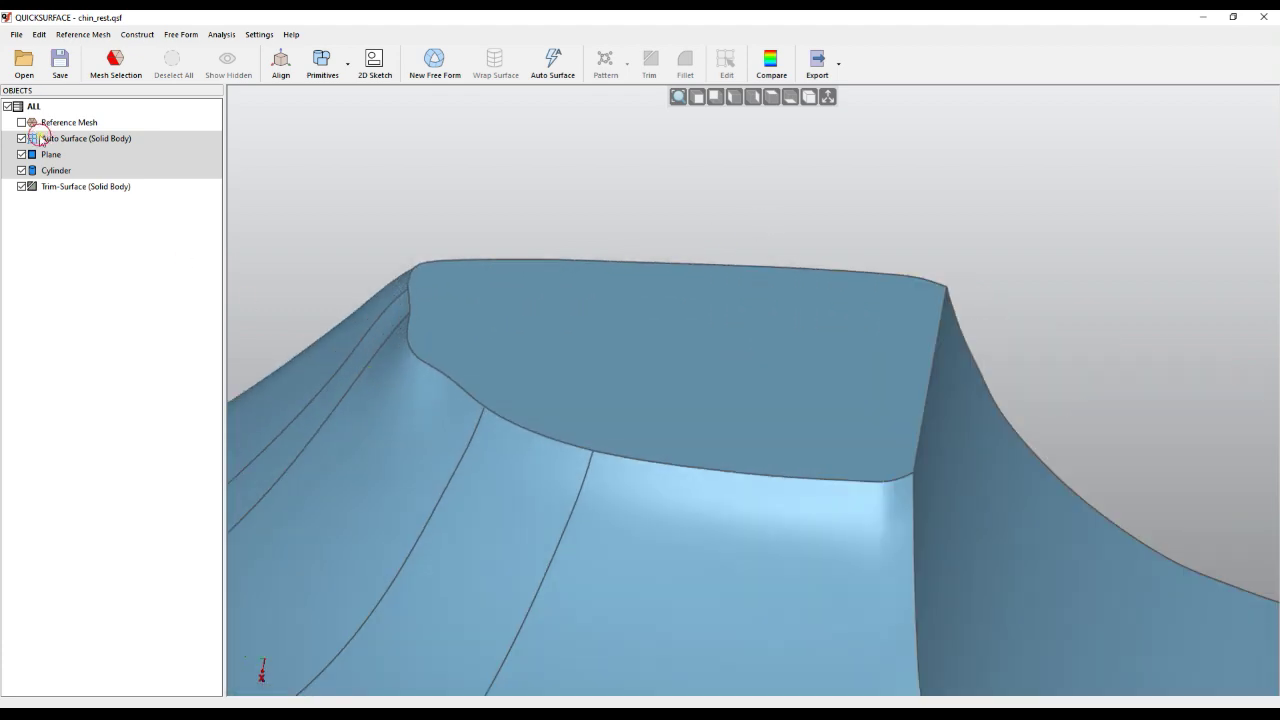
- Open the auto surface for editing and colour it by mesh deviation on a ±0.250 mm scale
double_click(65, 139)
scroll(520, 235, up, 4)
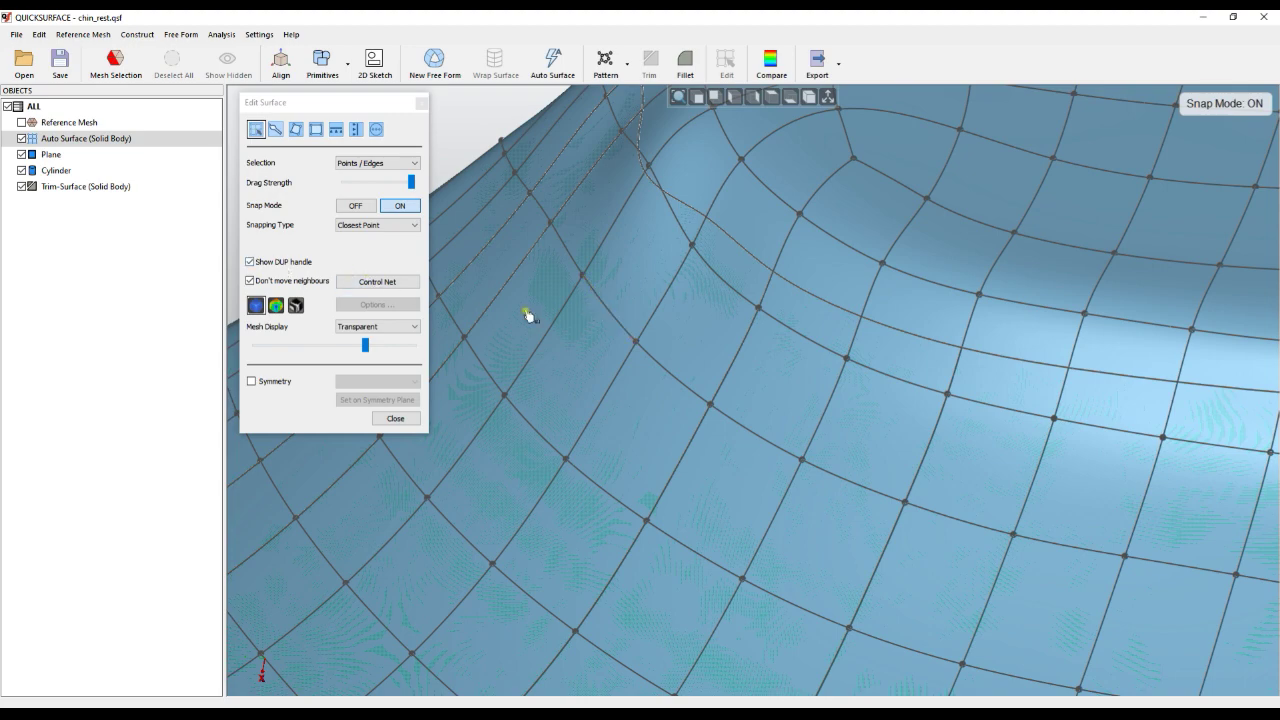
scroll(681, 342, down, 10)
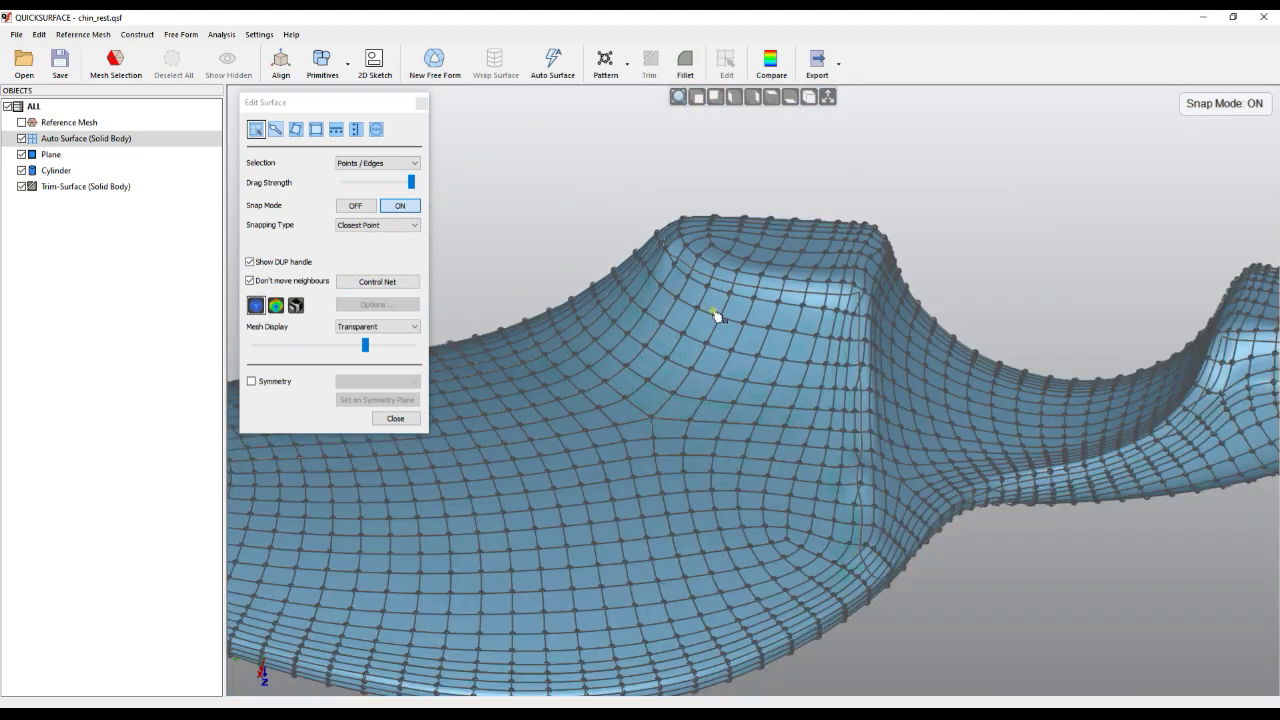
scroll(720, 290, up, 5)
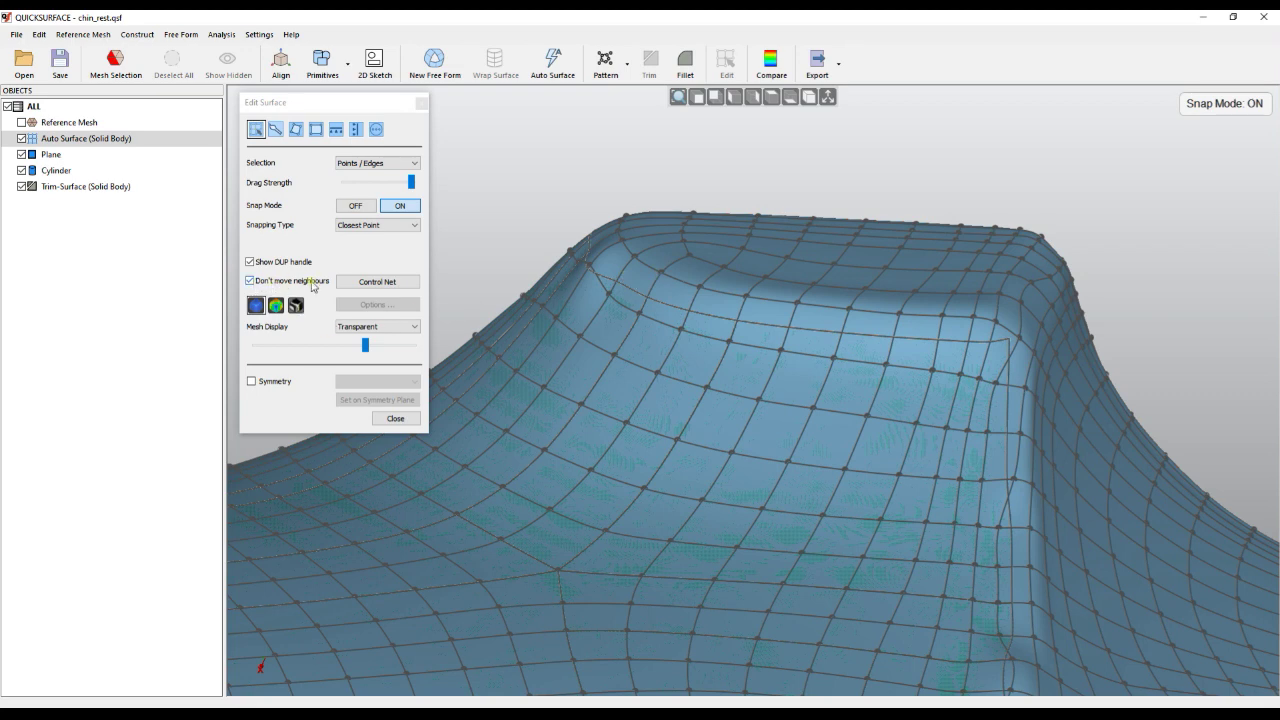
right_drag(571, 306, 603, 337)
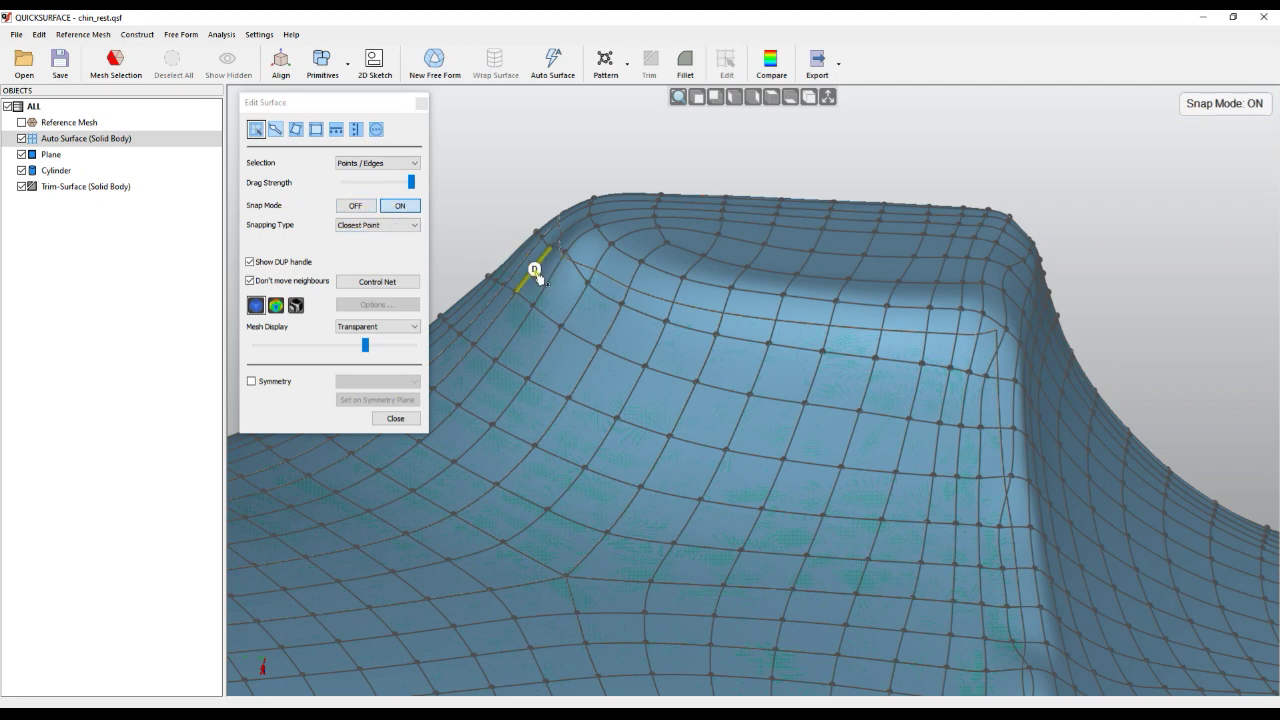
right_drag(531, 271, 849, 434)
click(277, 309)
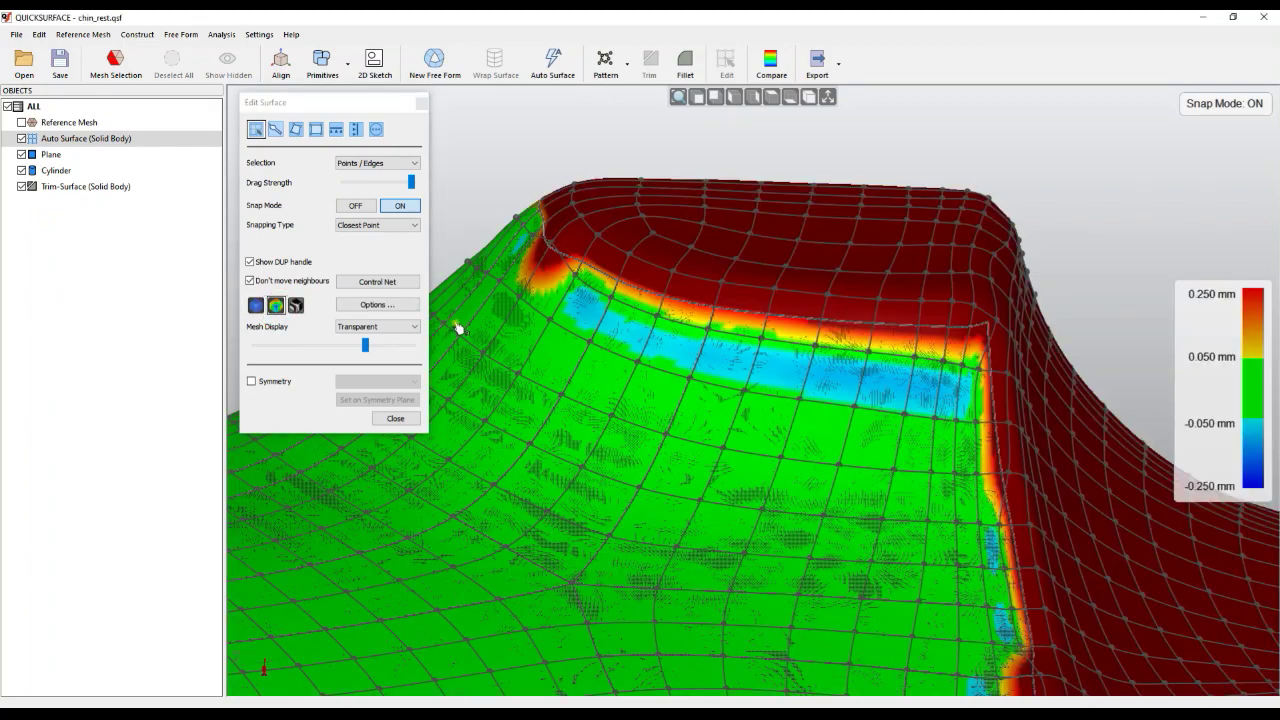
- Nudge control points along the ridge, orbiting to view it from below and the front
scroll(517, 257, up, 2)
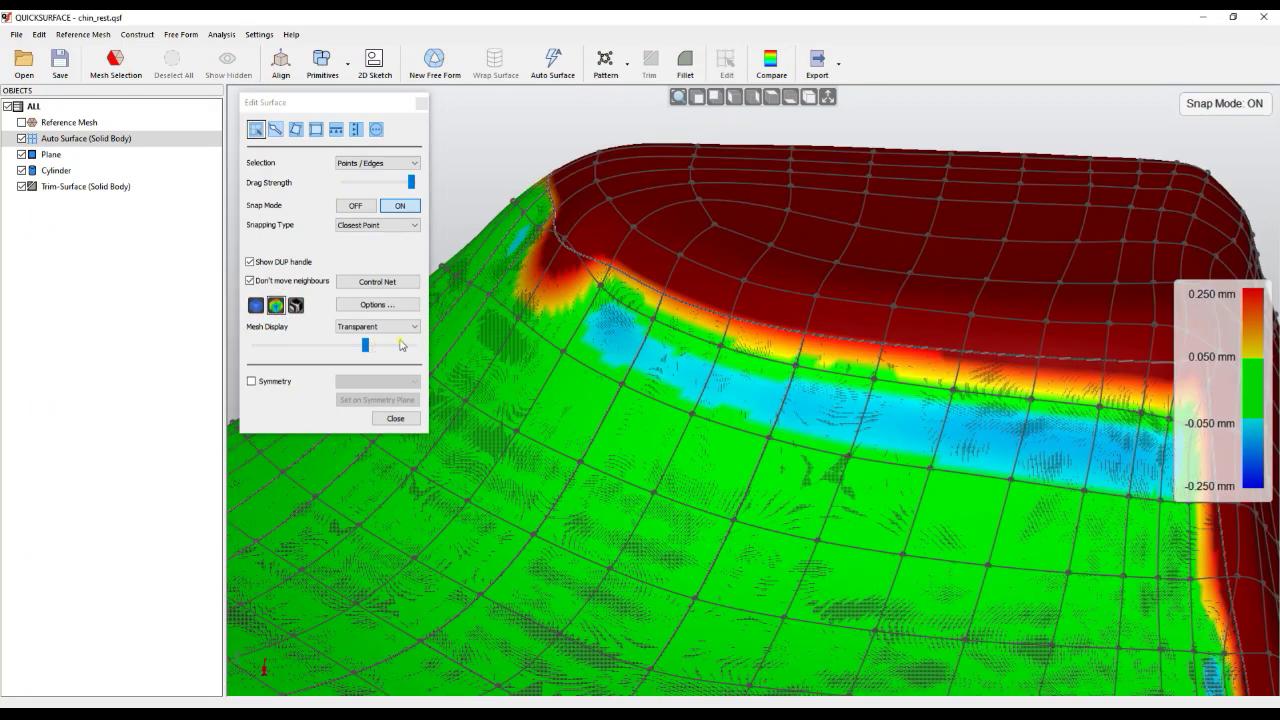
drag(566, 241, 560, 251)
right_drag(562, 475, 520, 343)
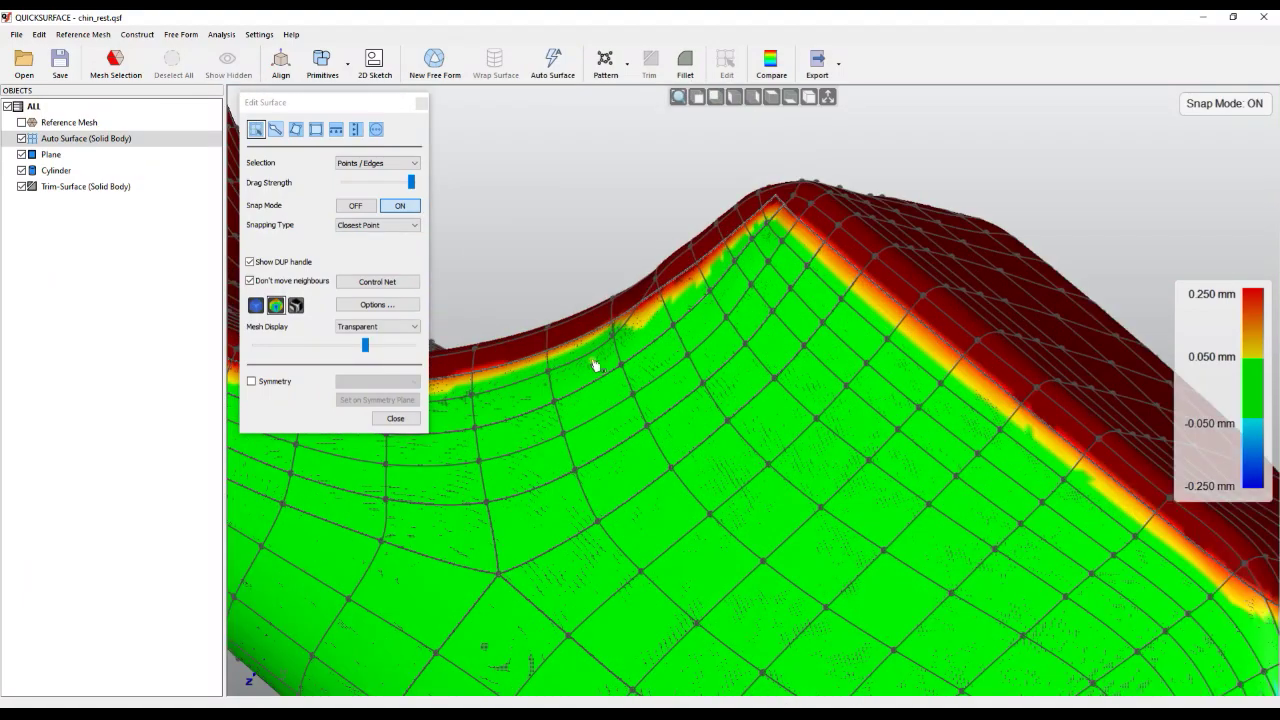
right_drag(680, 322, 717, 408)
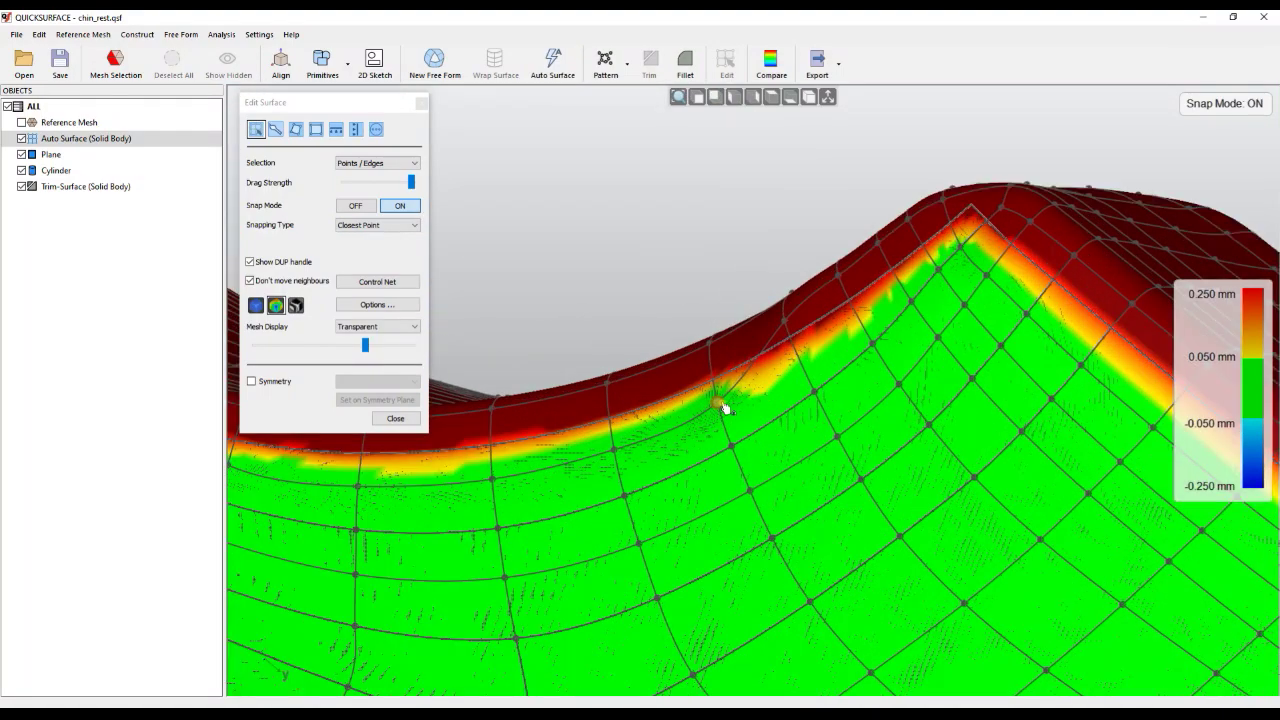
drag(717, 408, 719, 411)
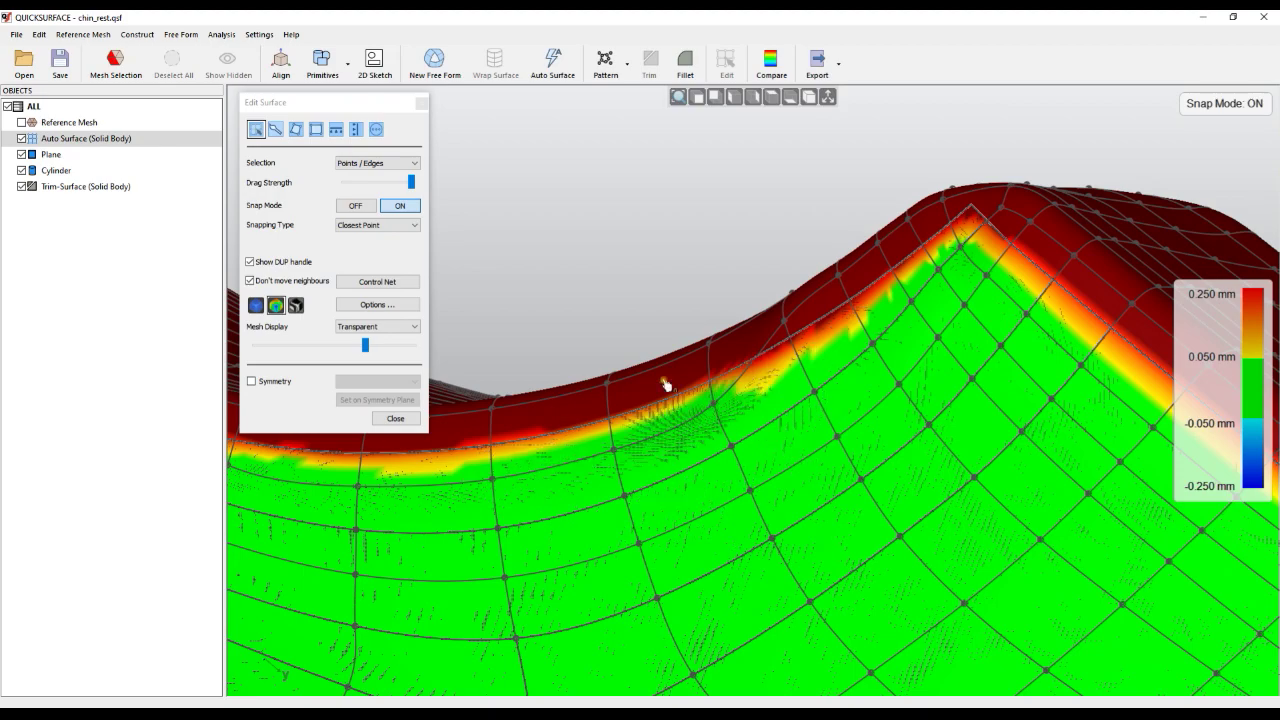
right_drag(666, 380, 738, 438)
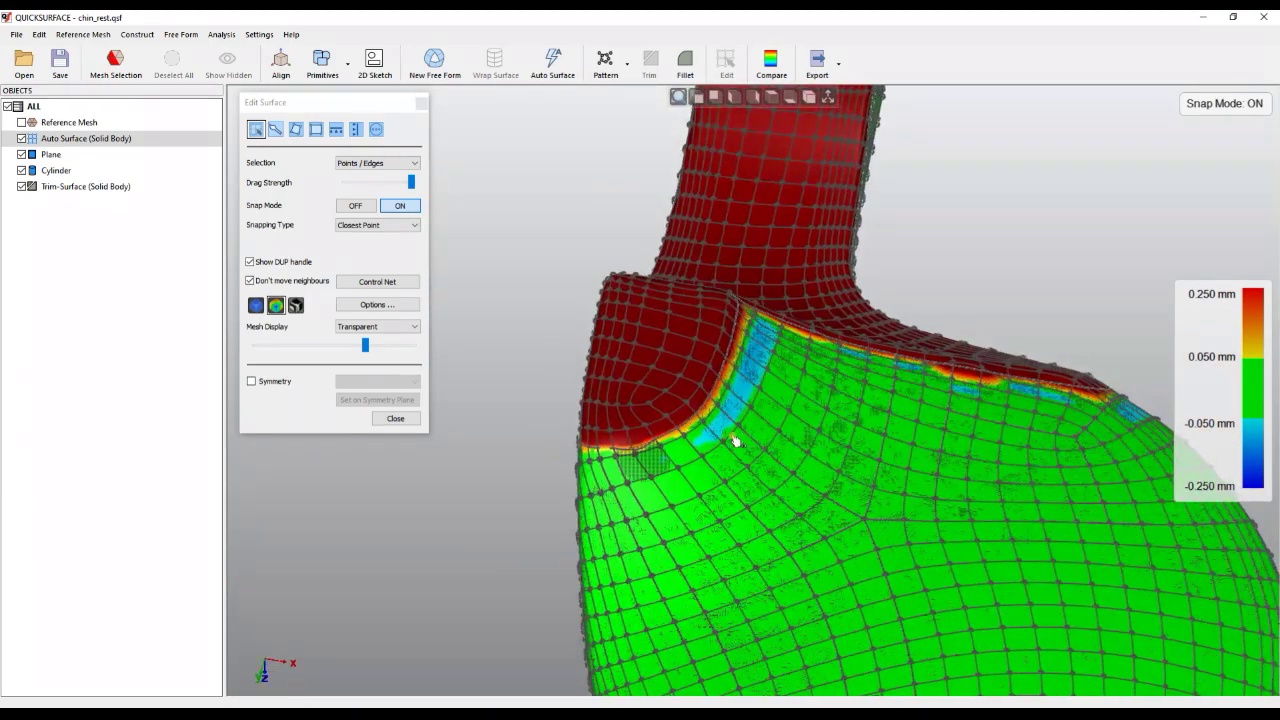
- Pull two control points below the ridge downward, then readjust the first slightly
scroll(738, 438, down, 2)
scroll(898, 415, up, 5)
scroll(852, 392, up, 2)
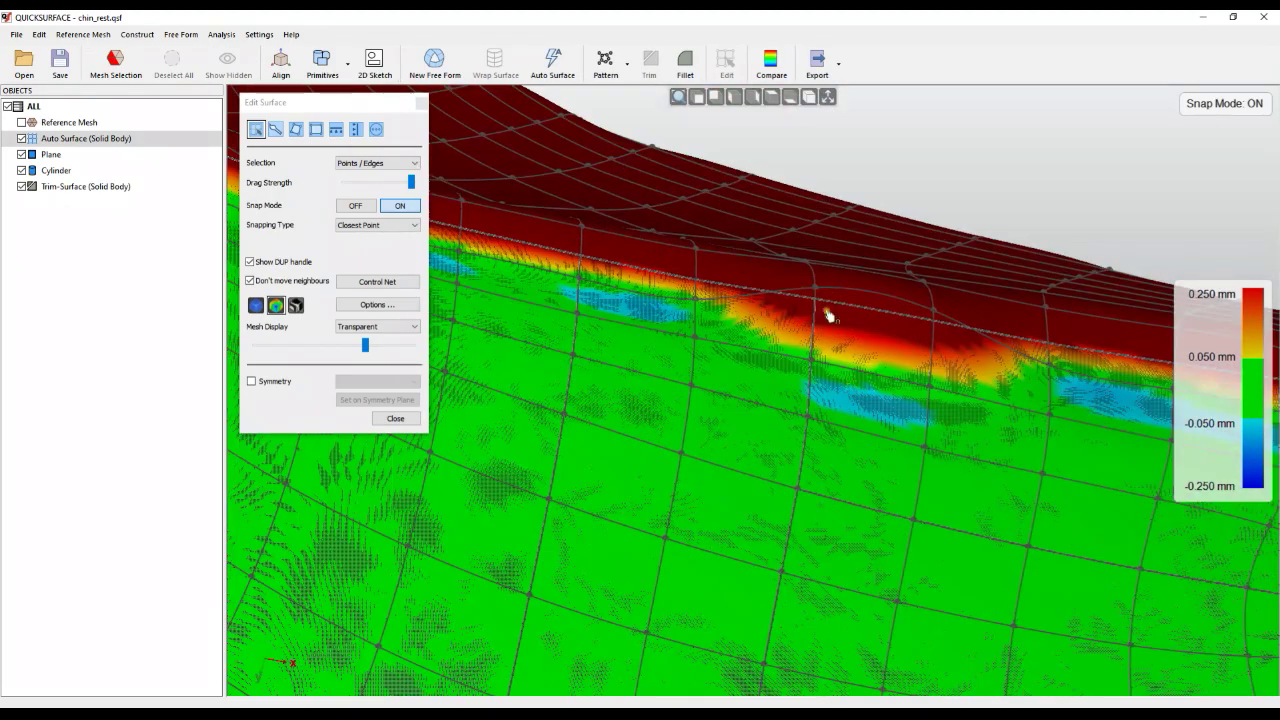
drag(814, 289, 816, 322)
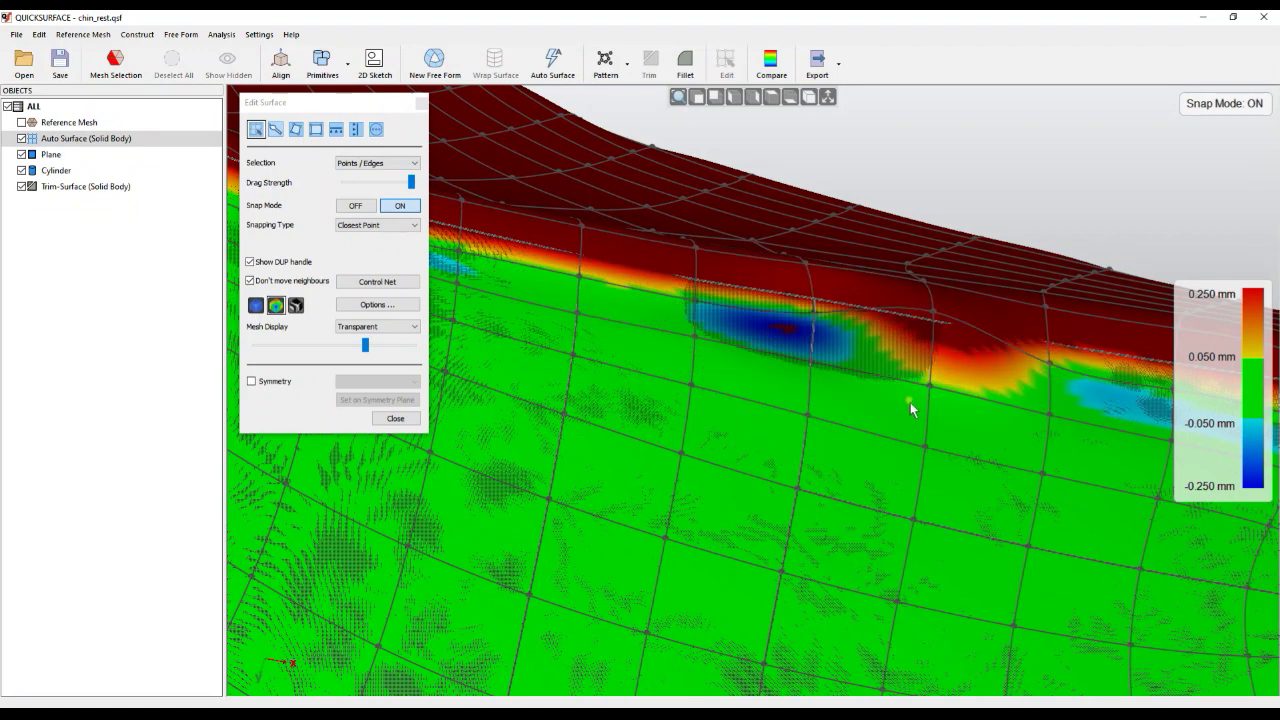
drag(930, 312, 929, 343)
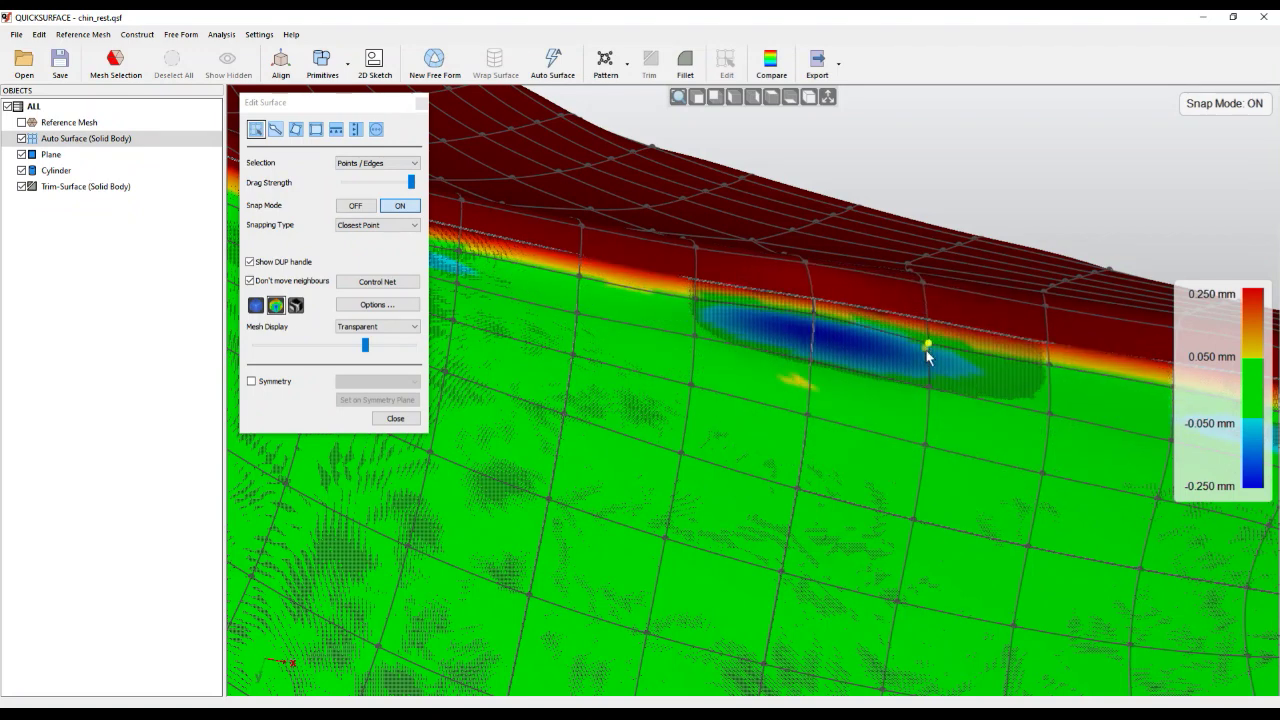
drag(814, 323, 816, 330)
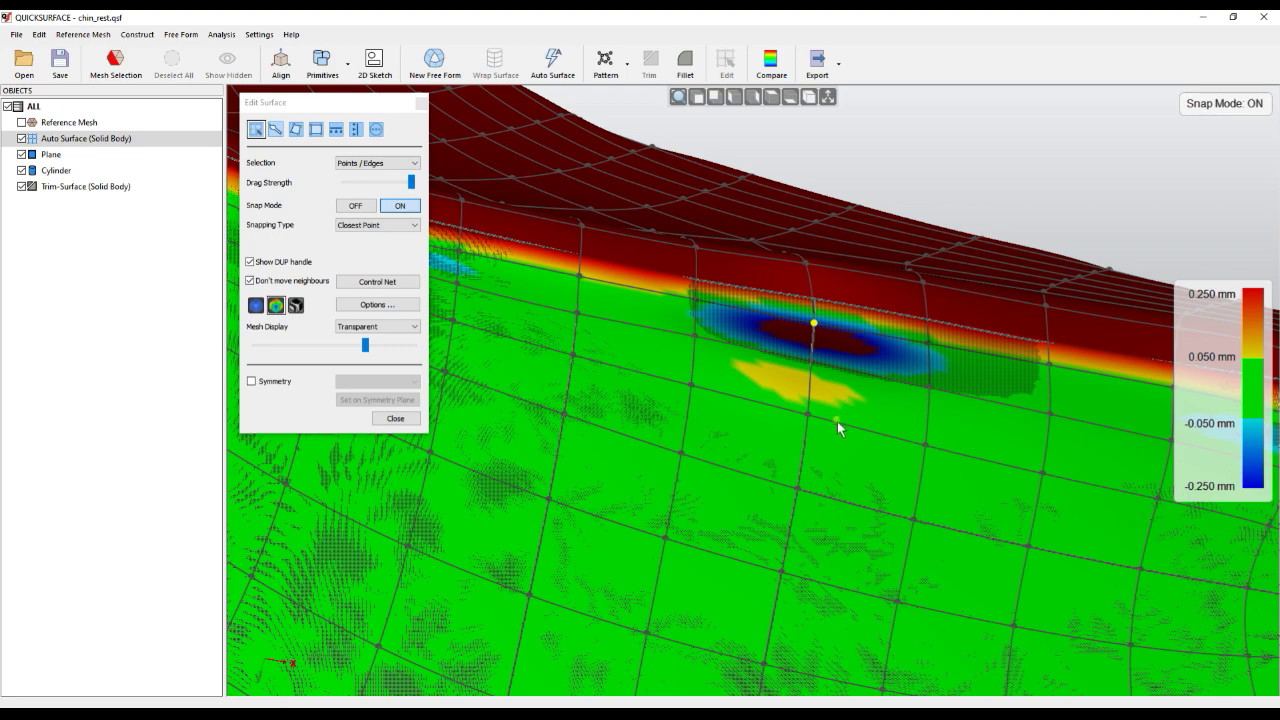
- Lift a control point to shrink the blue deviation patch and close the editor to rebuild
mouse_move(737, 371)
right_down()
mouse_move(700, 466)
mouse_move(625, 478)
mouse_move(619, 501)
right_up()
drag(718, 382, 720, 373)
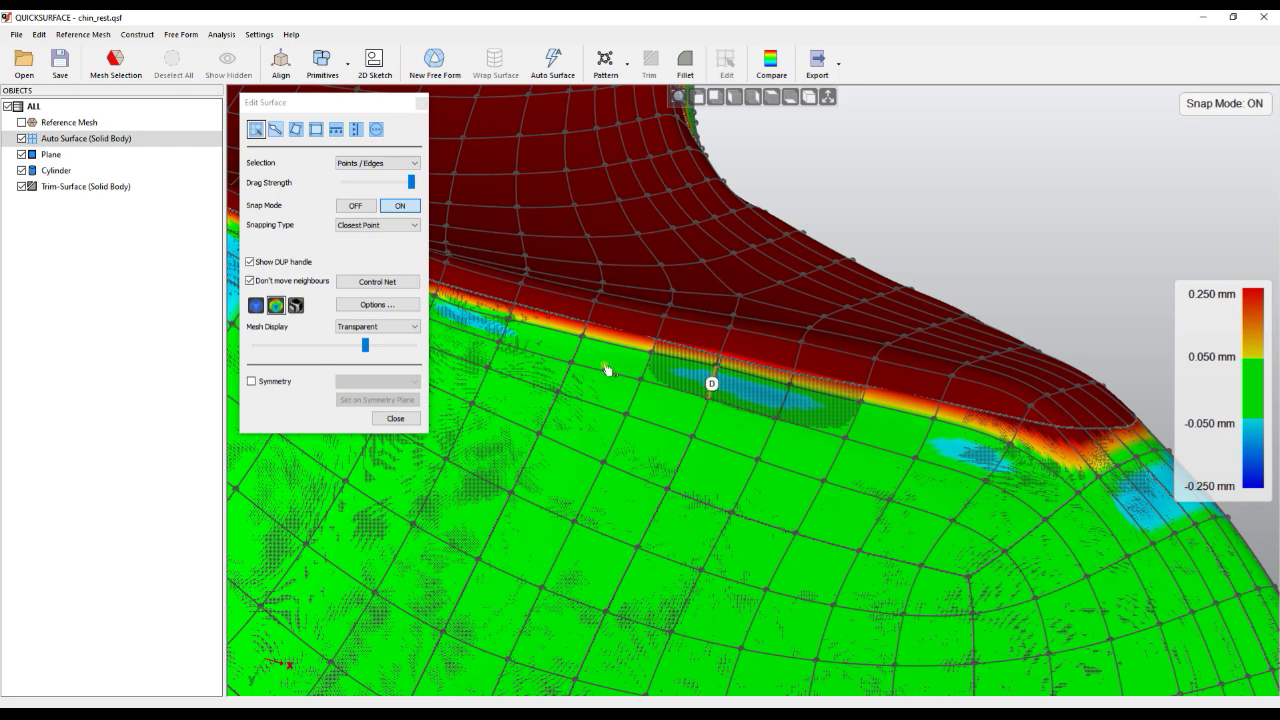
click(395, 418)
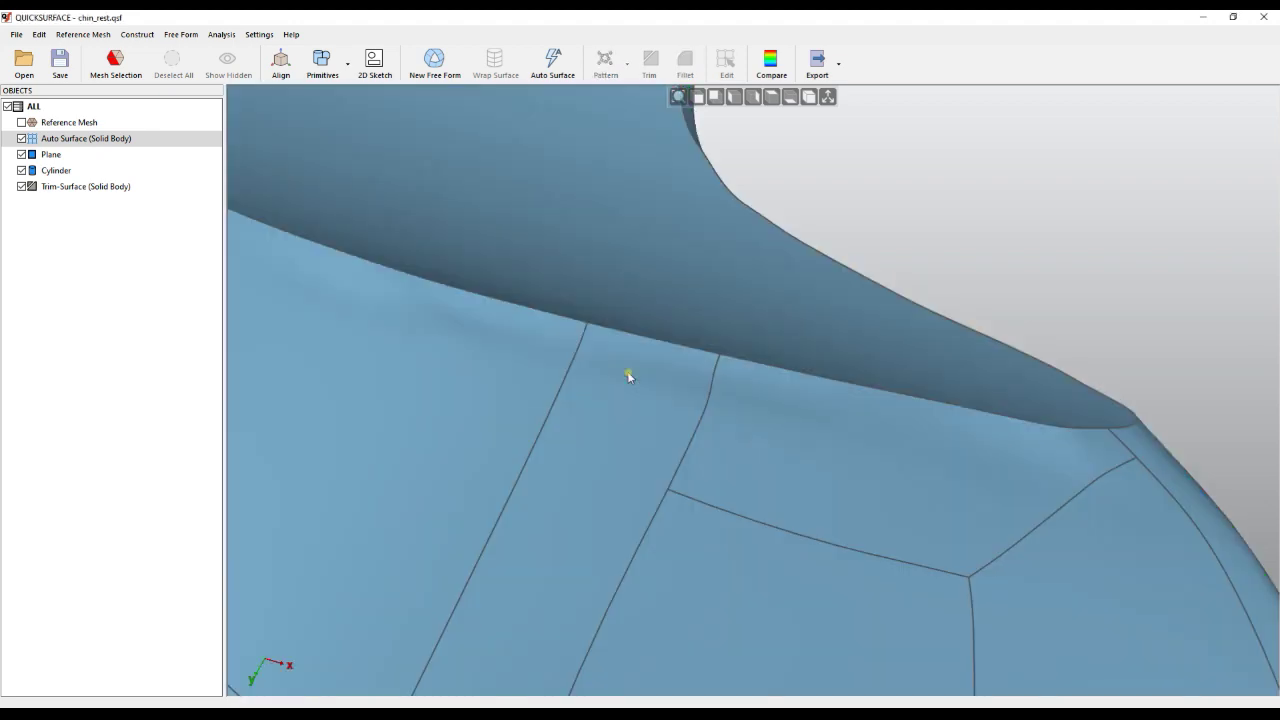
- Orbit and zoom around the rebuilt chin-rest to inspect the refined ridge, ending near top-down
scroll(631, 369, down, 5)
right_drag(689, 338, 502, 358)
right_drag(369, 357, 386, 311)
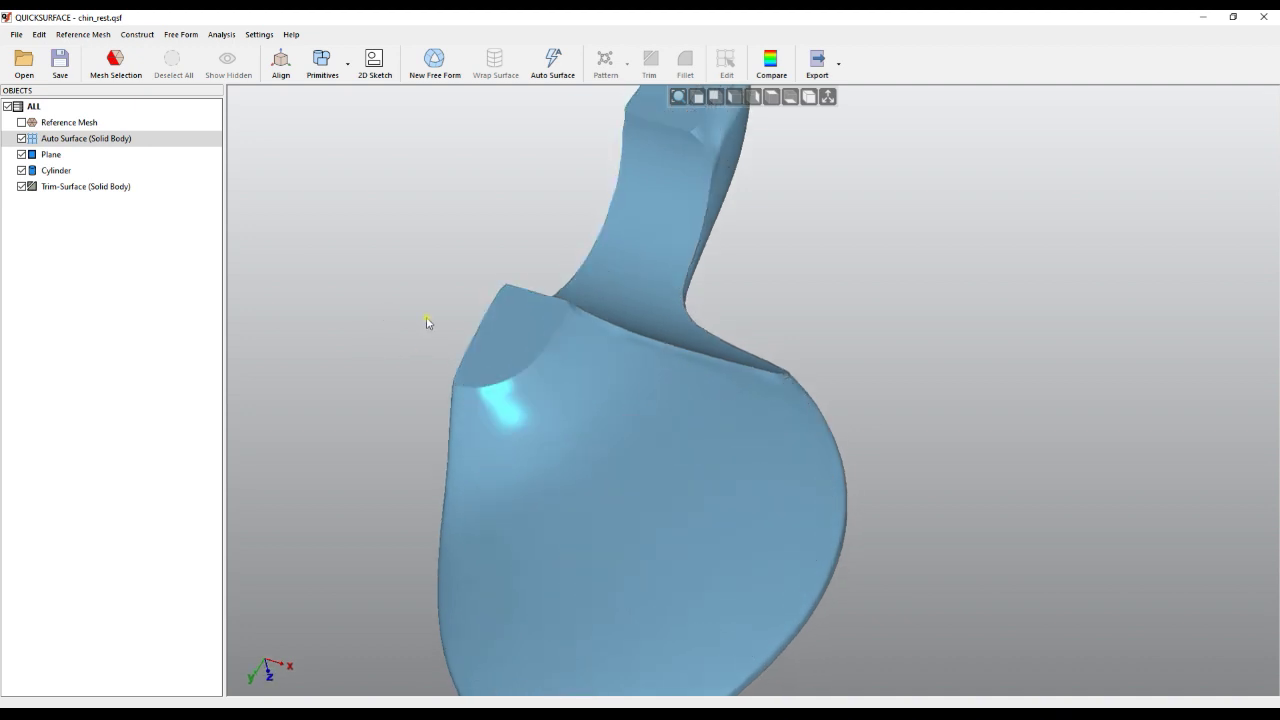
mouse_move(434, 398)
right_down()
mouse_move(500, 380)
mouse_move(560, 340)
mouse_move(517, 309)
mouse_move(497, 331)
right_up()
scroll(573, 324, up, 5)
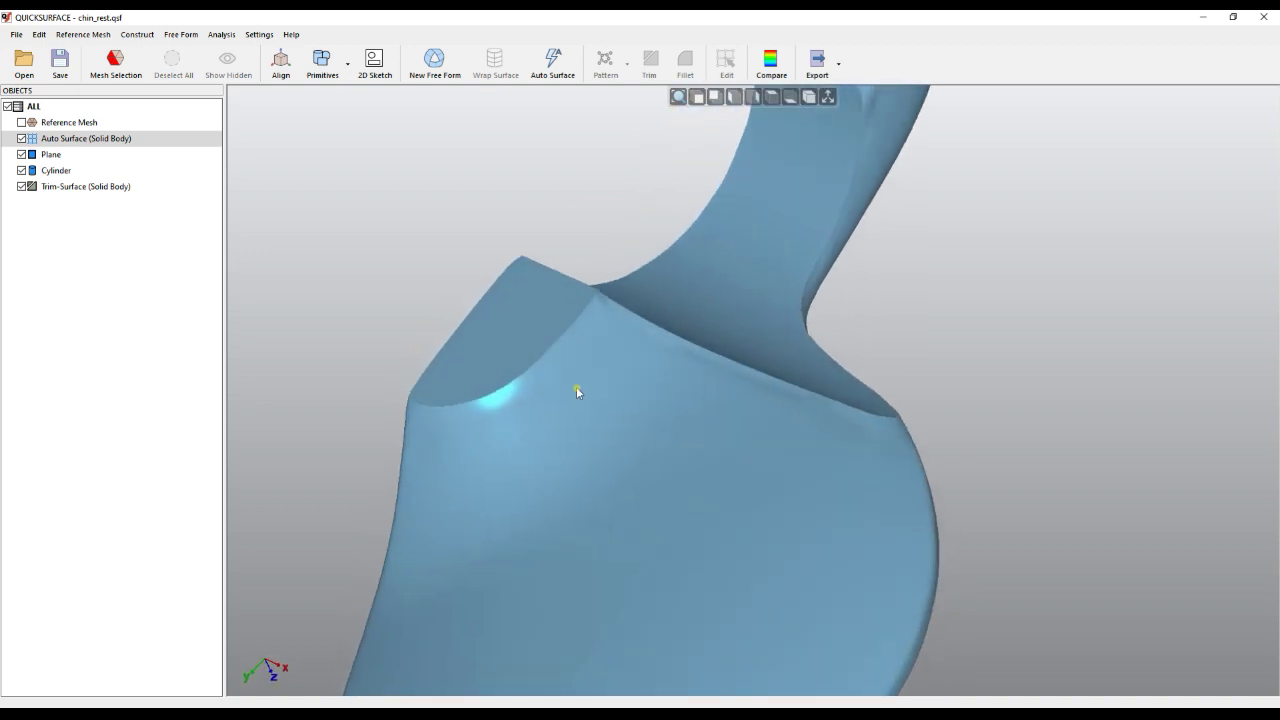
mouse_move(647, 380)
right_down()
mouse_move(751, 409)
mouse_move(751, 366)
mouse_move(418, 322)
mouse_move(783, 480)
mouse_move(566, 557)
mouse_move(814, 500)
mouse_move(822, 545)
right_up()
scroll(720, 403, down, 5)
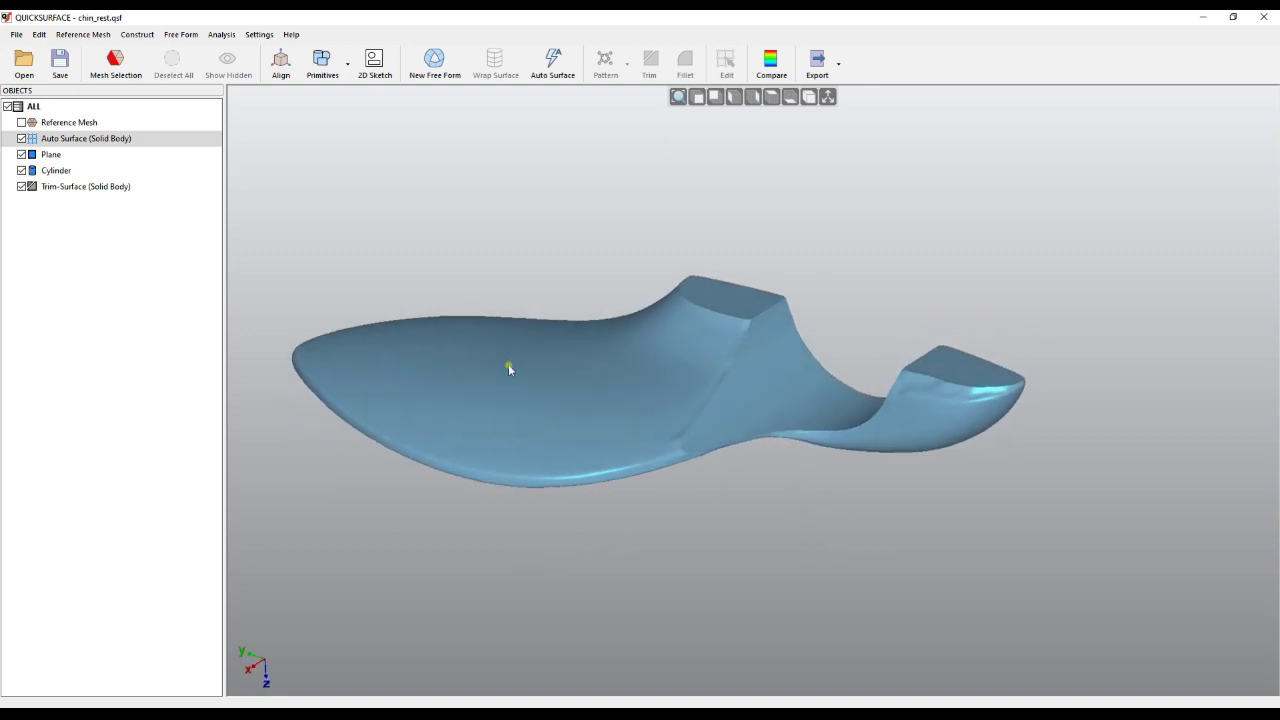
right_drag(508, 368, 617, 350)
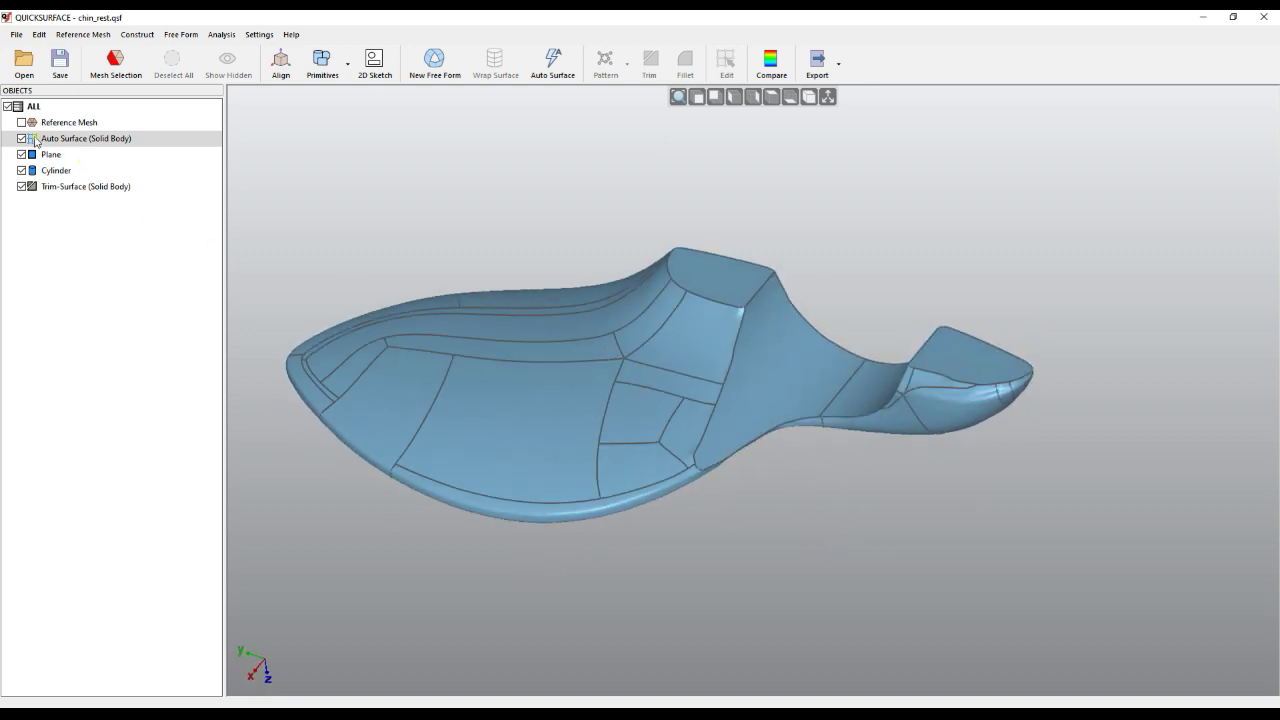